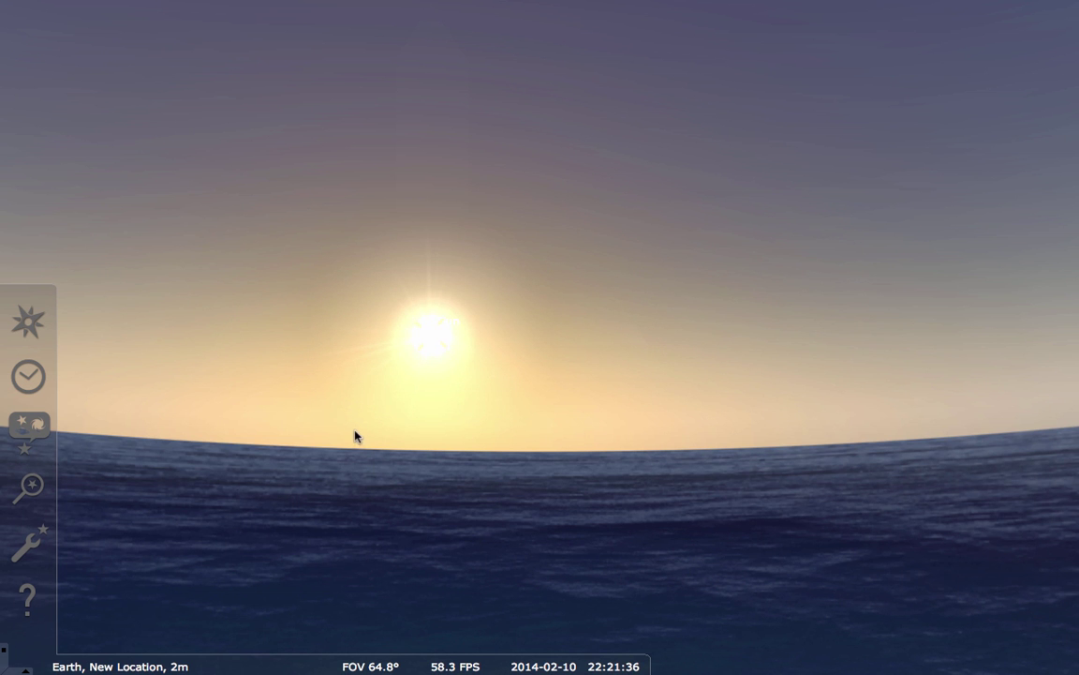
Look around the ocean horizon from the current position and bring the Sun back into view
{"action": "left_click_drag", "start_coordinate": [366, 478], "coordinate": [342, 330]}
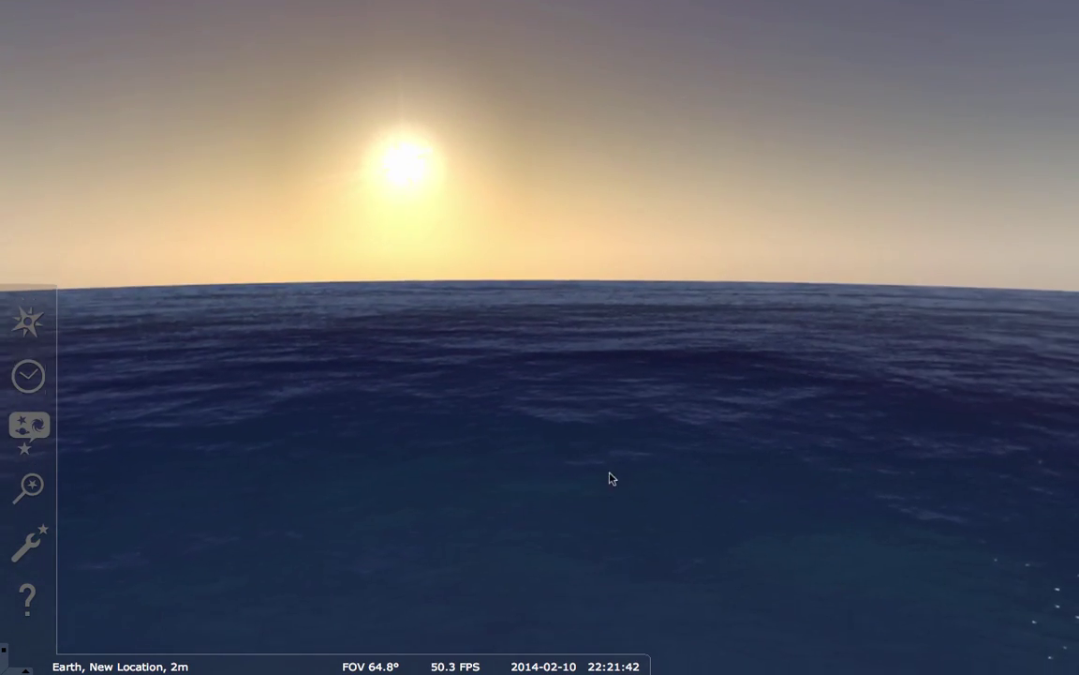
{"action": "left_click_drag", "start_coordinate": [610, 474], "coordinate": [472, 118]}
{"action": "left_click_drag", "start_coordinate": [629, 354], "coordinate": [171, 430]}
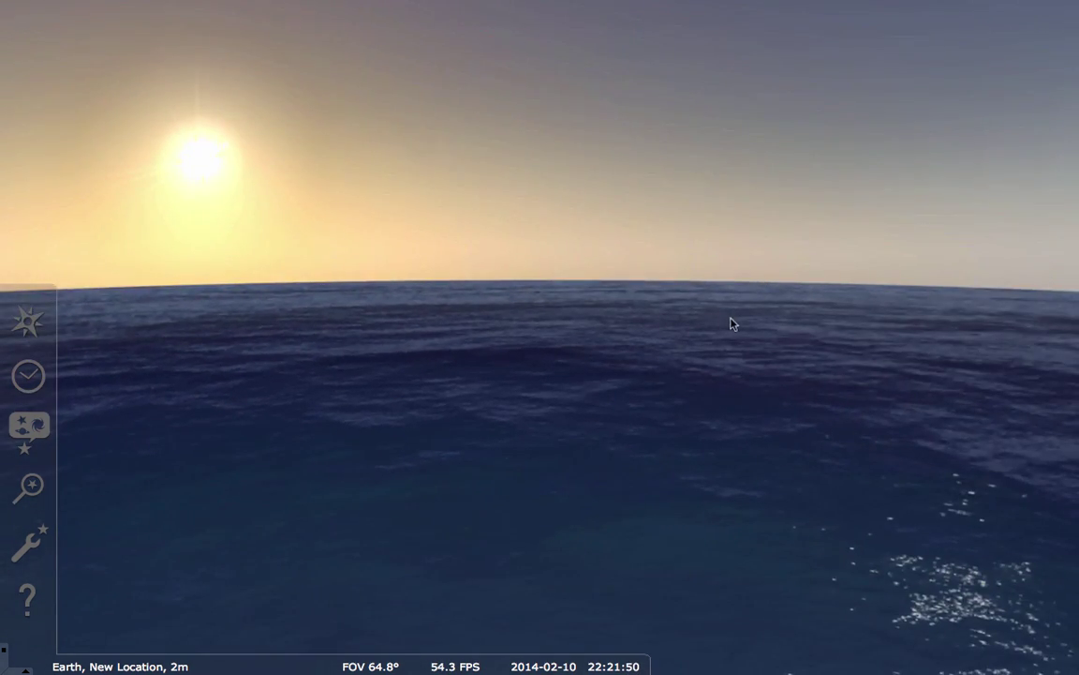
{"action": "left_click_drag", "start_coordinate": [733, 320], "coordinate": [307, 444]}
{"action": "left_click_drag", "start_coordinate": [796, 452], "coordinate": [301, 436]}
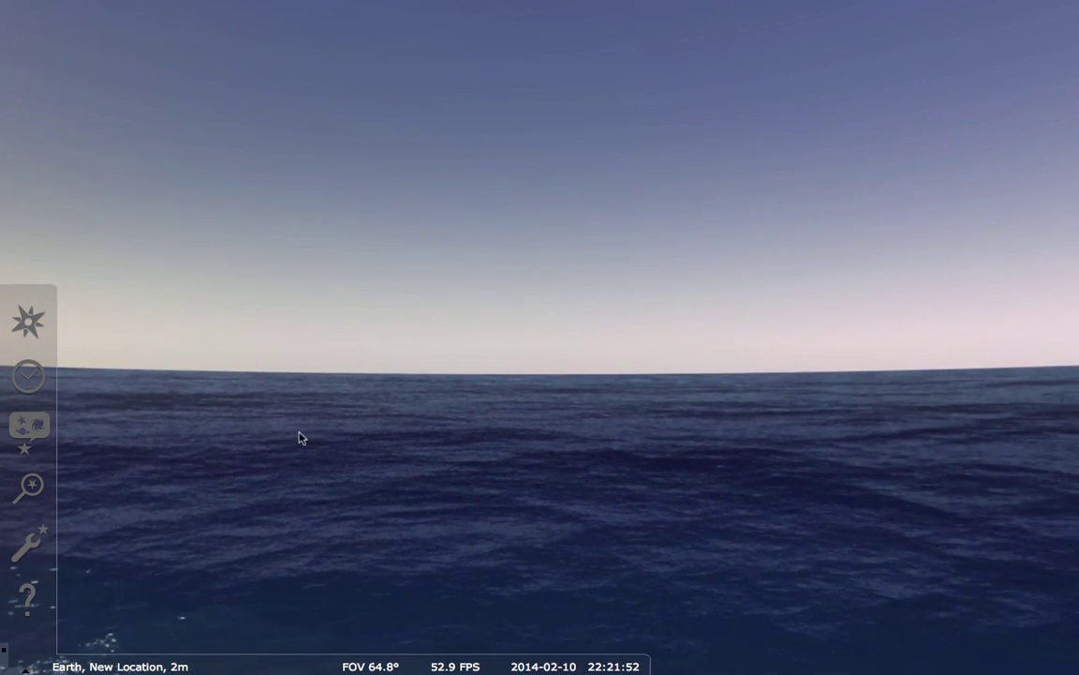
{"action": "left_click_drag", "start_coordinate": [710, 410], "coordinate": [625, 488]}
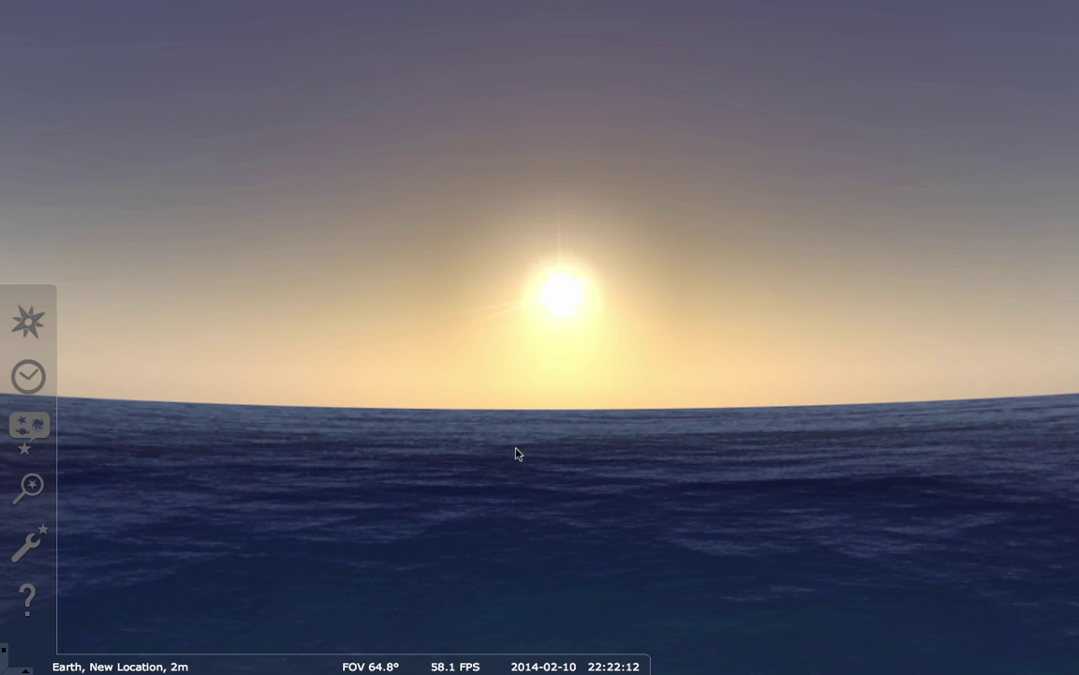
{"action": "mouse_move", "coordinate": [545, 665]}
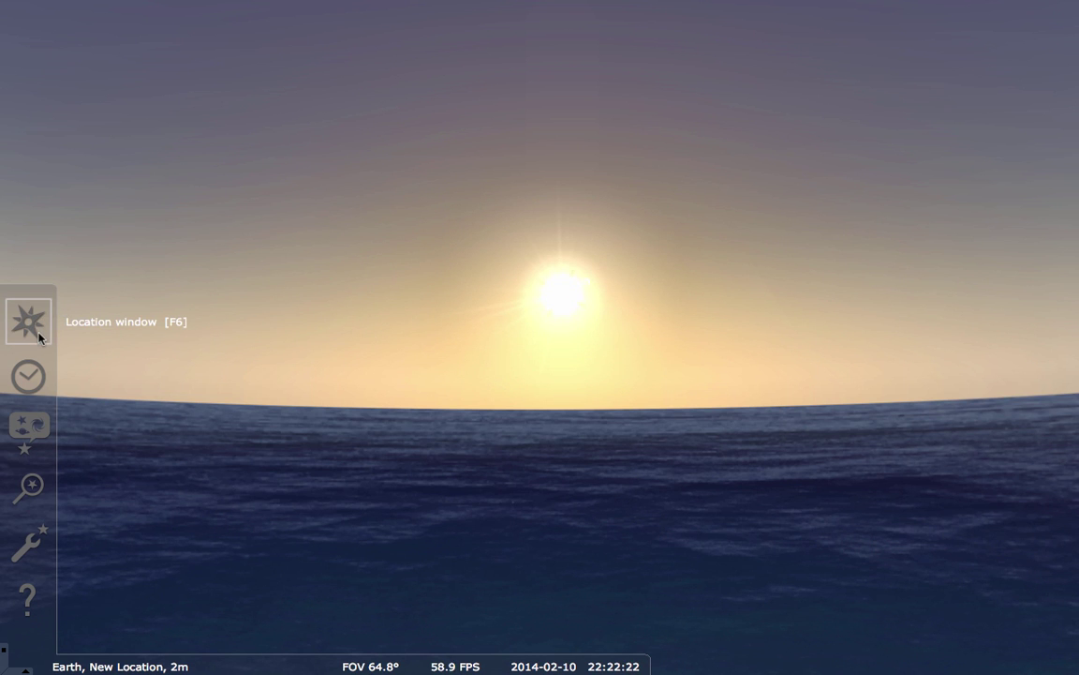
{"action": "left_click_drag", "start_coordinate": [571, 451], "coordinate": [553, 478]}
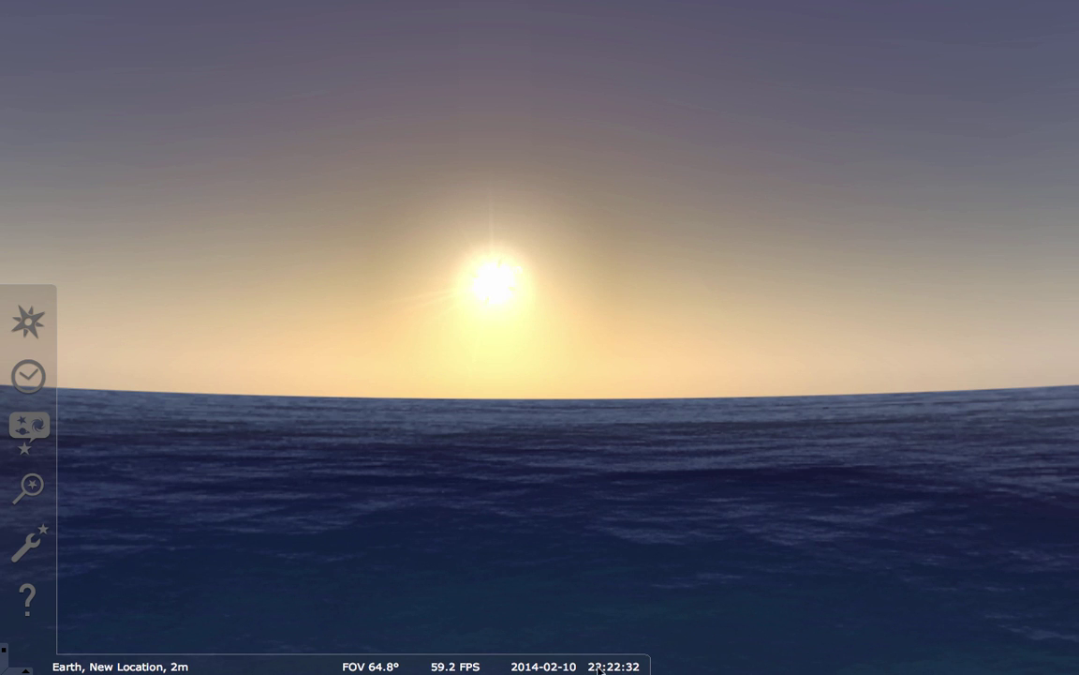
Review the Time Zone plugin's configuration to check which time standard the displayed clock uses, and close the configuration windows
{"action": "mouse_move", "coordinate": [598, 666]}
{"action": "left_click", "coordinate": [30, 541]}
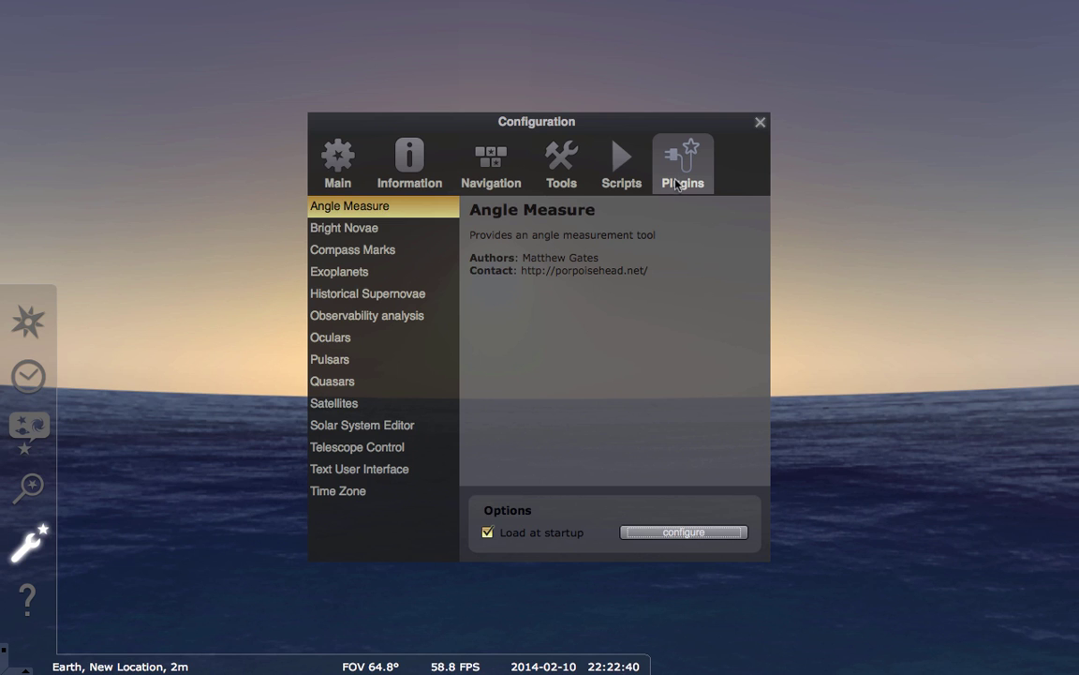
{"action": "left_click", "coordinate": [332, 493]}
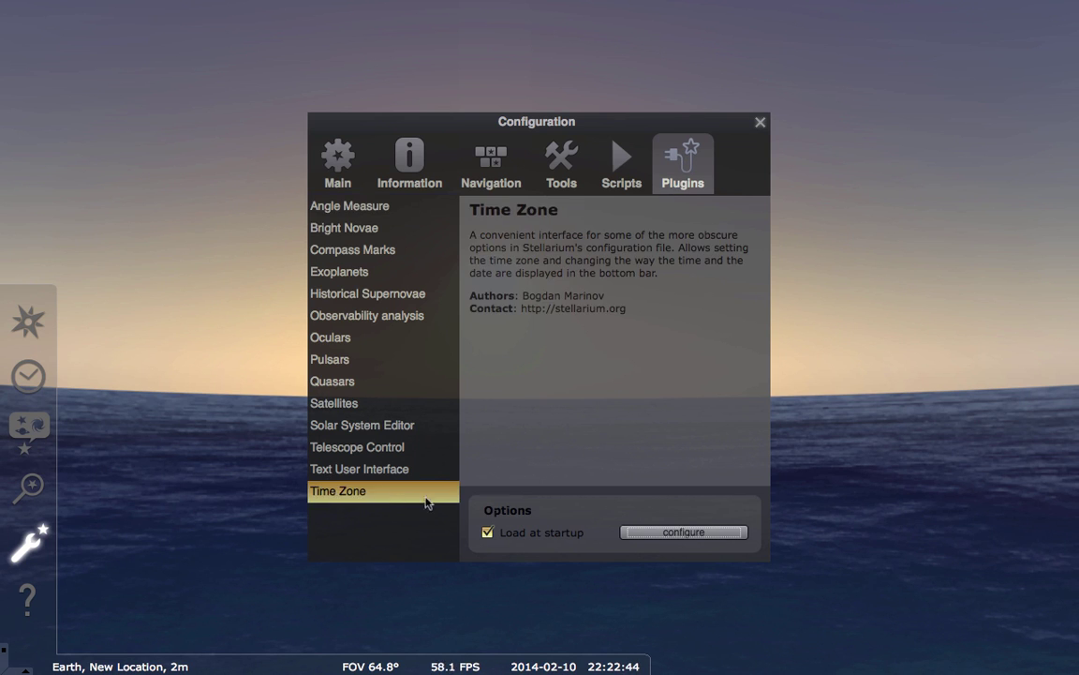
{"action": "left_click", "coordinate": [694, 535]}
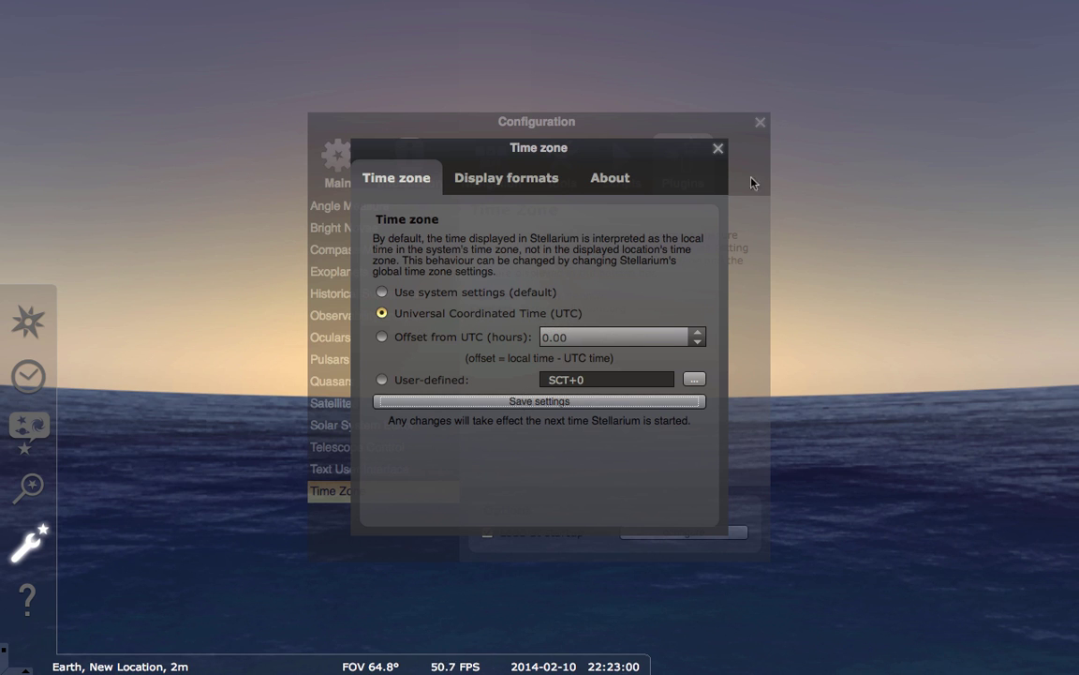
{"action": "left_click", "coordinate": [718, 147]}
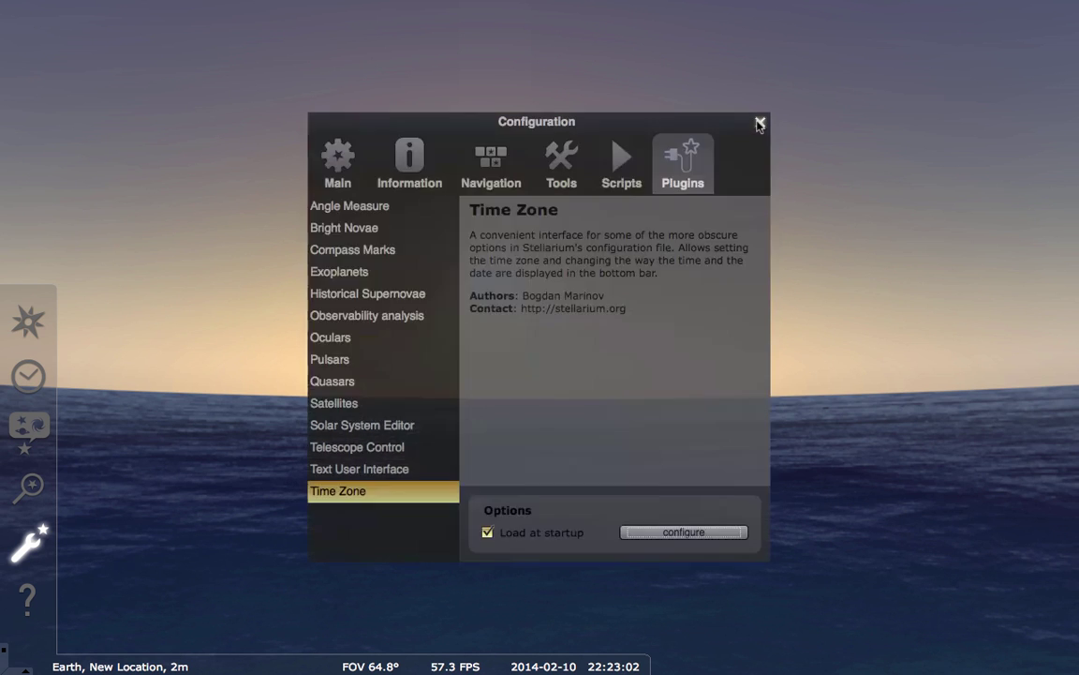
{"action": "left_click", "coordinate": [758, 126]}
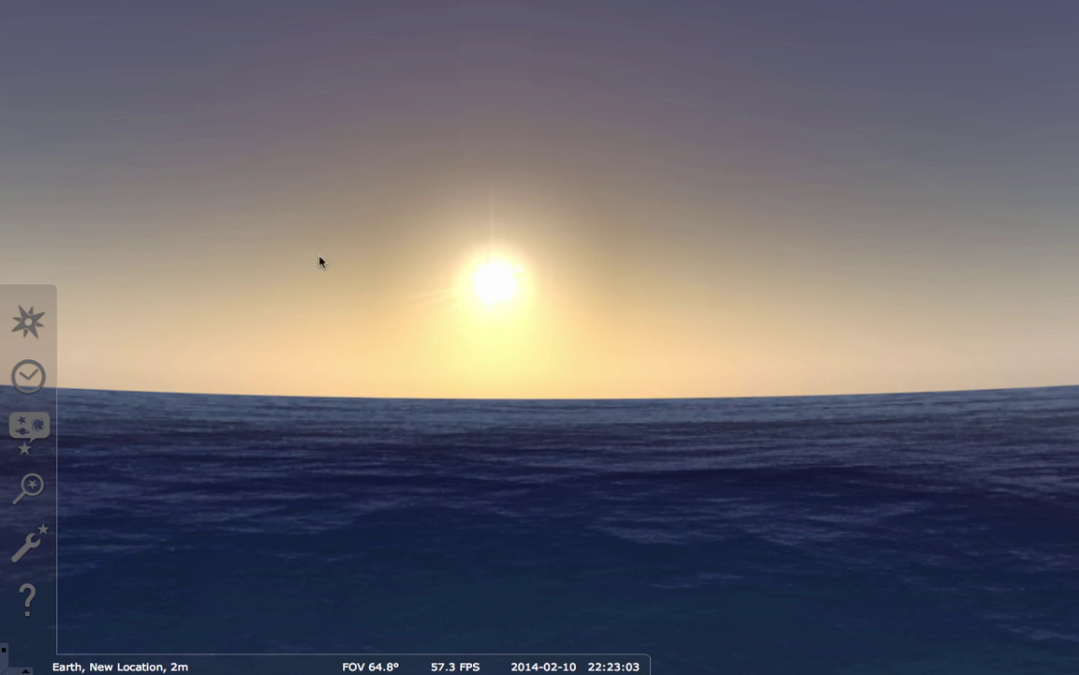
Review the sky markings and the Ocean landscape settings in the viewing options, and return to the Sun view
{"action": "left_click", "coordinate": [13, 378]}
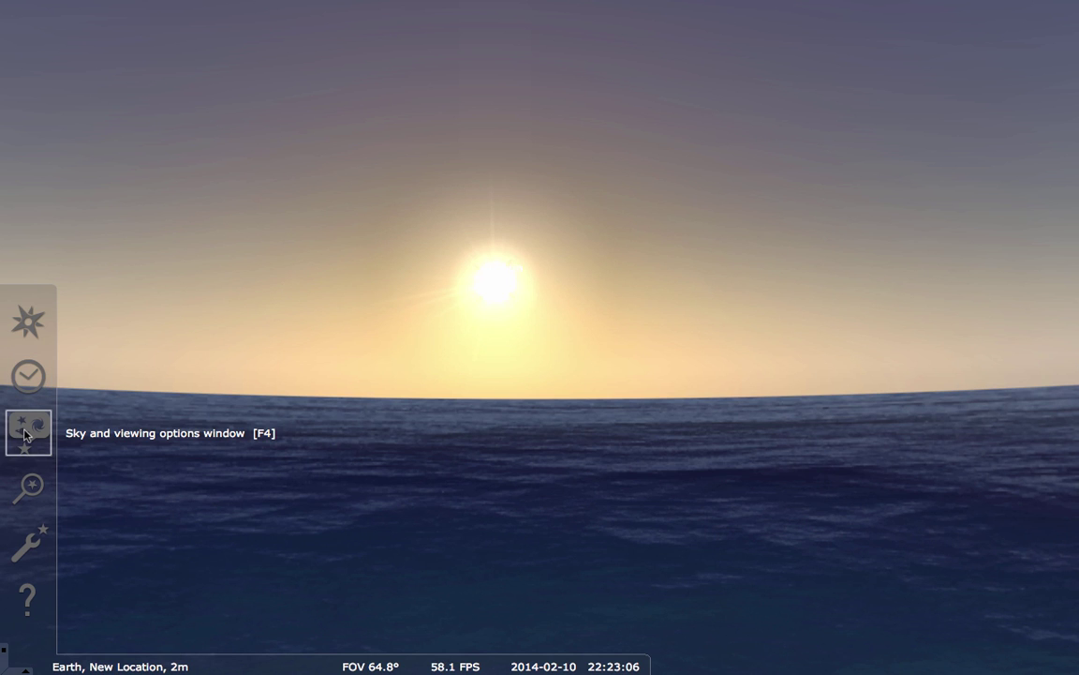
{"action": "left_click", "coordinate": [27, 433]}
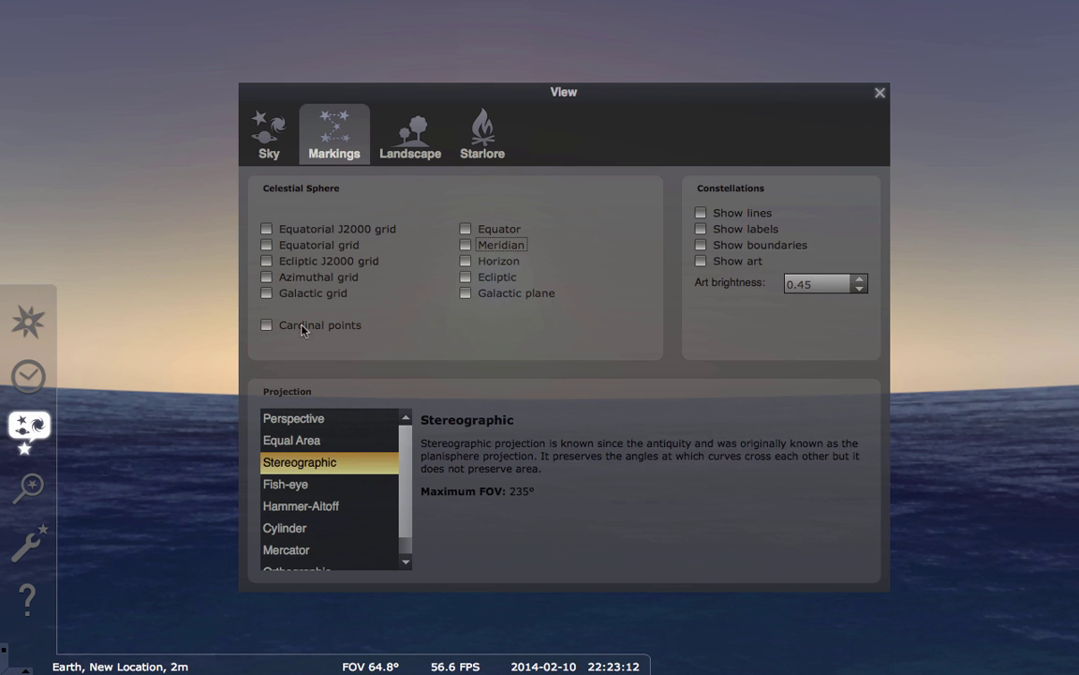
{"action": "left_click", "coordinate": [412, 146]}
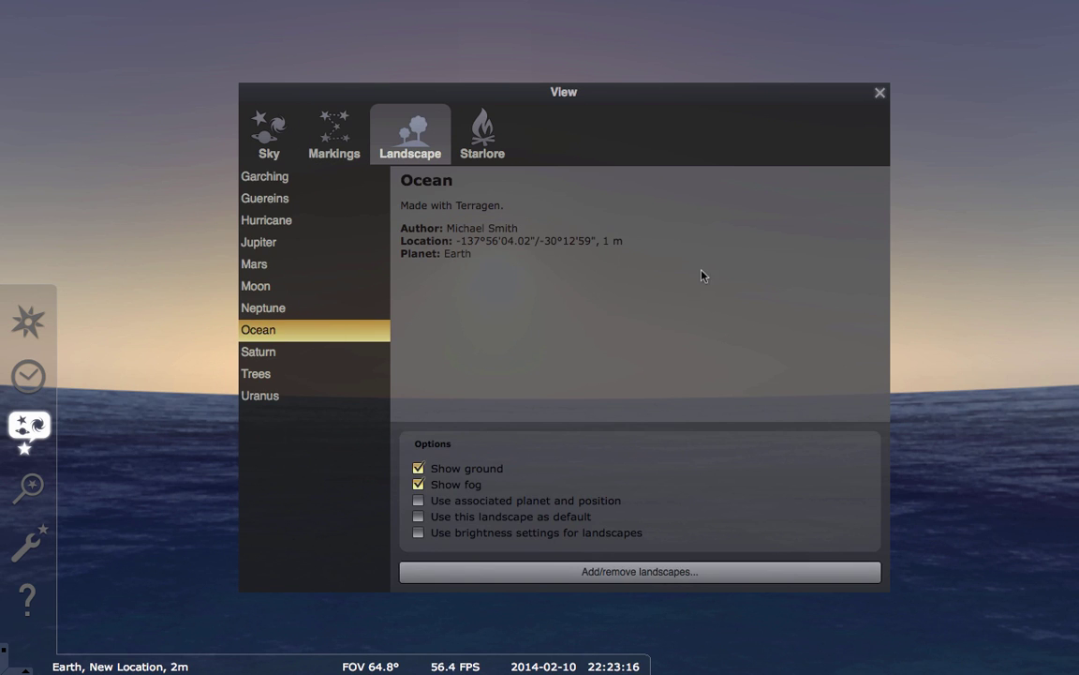
{"action": "left_click", "coordinate": [879, 92]}
{"action": "left_click_drag", "start_coordinate": [585, 414], "coordinate": [533, 402]}
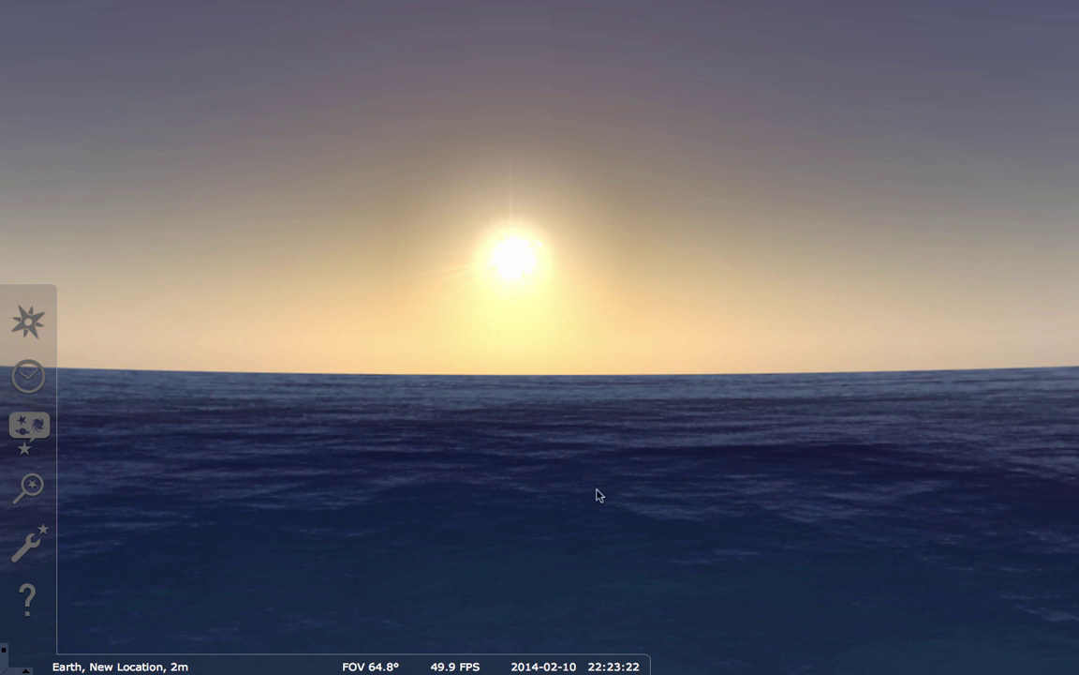
Enable Angle Measure and measure the Sun's altitude from its lower edge down to the sea horizon
{"action": "mouse_move", "coordinate": [437, 669]}
{"action": "left_click", "coordinate": [443, 660]}
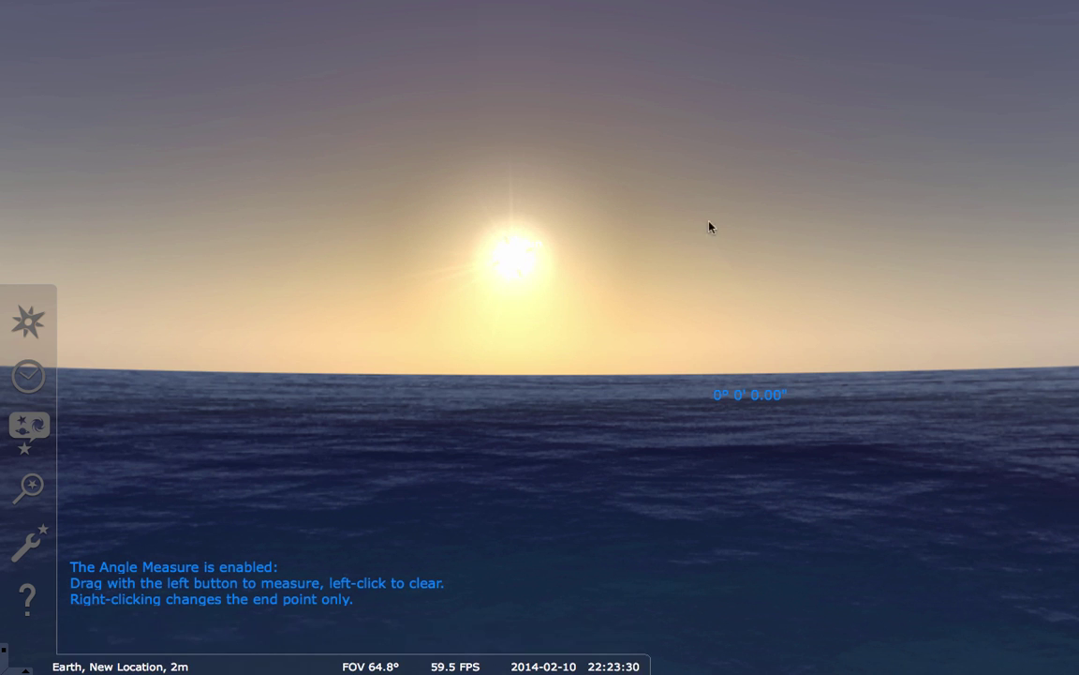
{"action": "left_click_drag", "start_coordinate": [511, 272], "coordinate": [512, 378]}
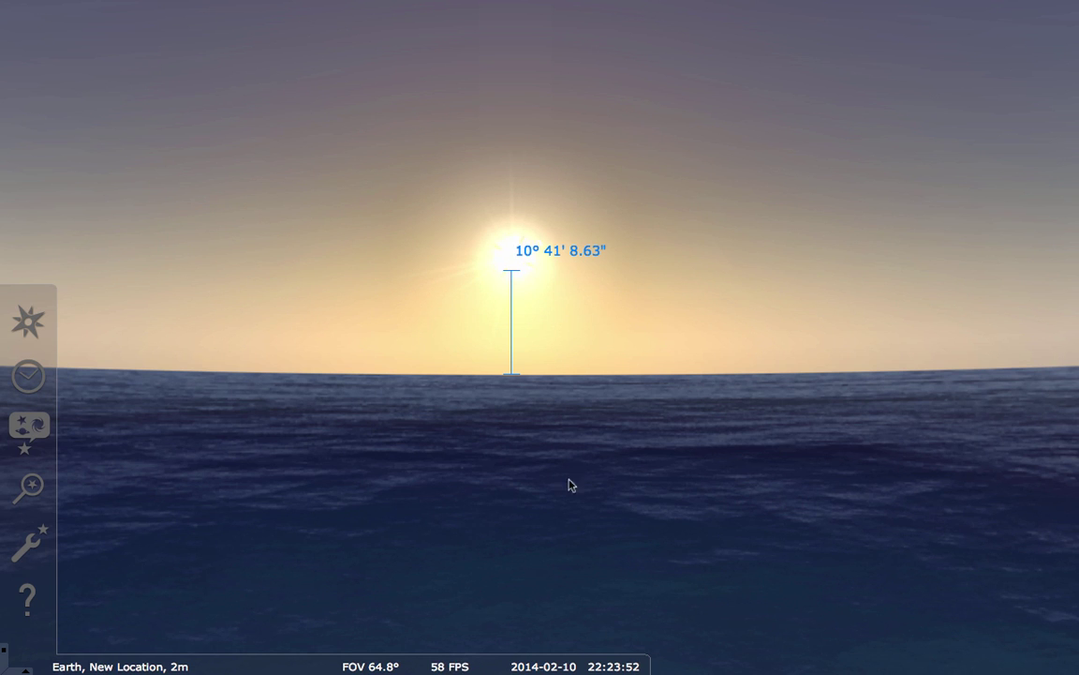
Advance the sky time to about 23:17 and replace the angle measurement with compass marks along the horizon
{"action": "mouse_move", "coordinate": [614, 652]}
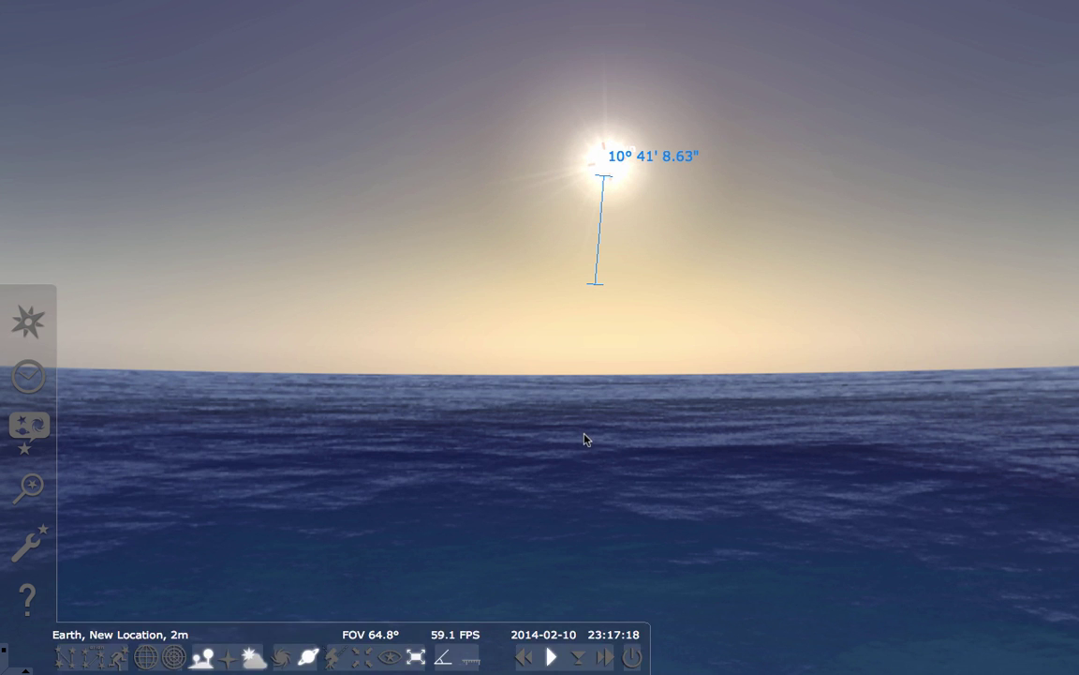
{"action": "key", "text": "ctrl+a"}
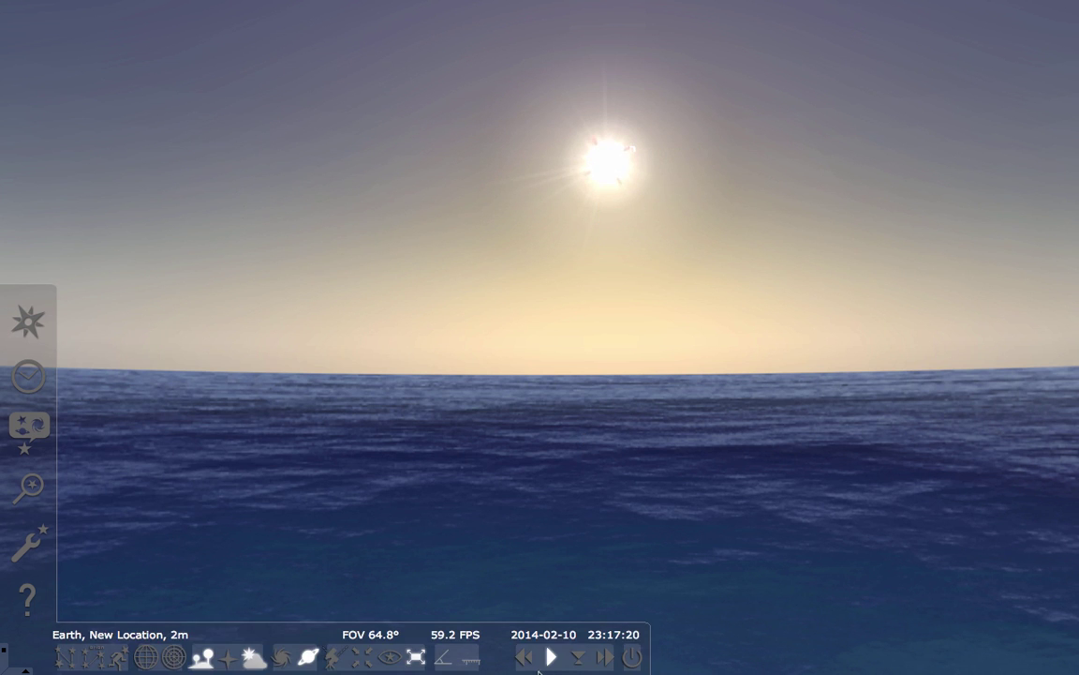
{"action": "left_click", "coordinate": [470, 659]}
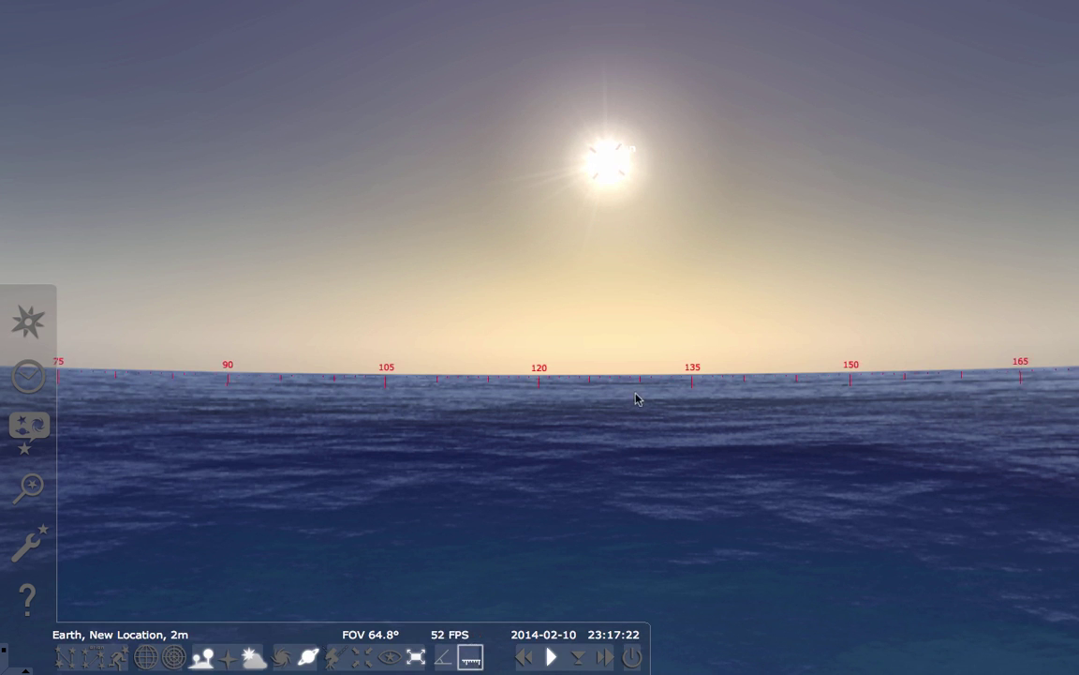
Examine the compass bearings all the way around the horizon, ending with the bearing below the Sun
{"action": "left_click_drag", "start_coordinate": [862, 409], "coordinate": [222, 369]}
{"action": "left_click_drag", "start_coordinate": [742, 372], "coordinate": [249, 438]}
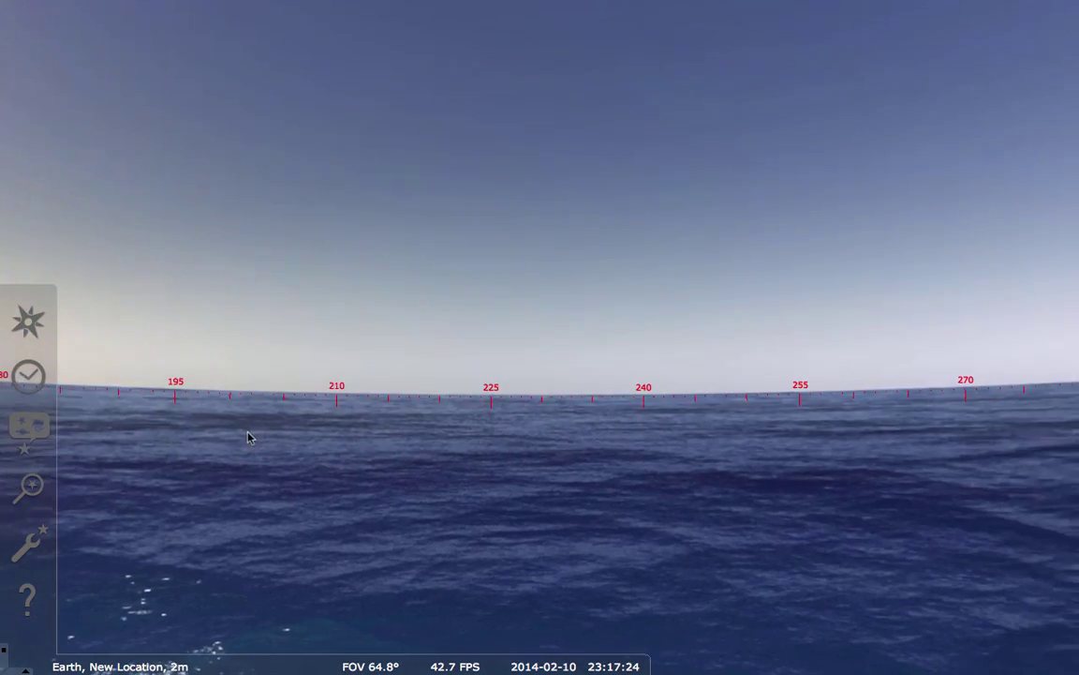
{"action": "left_click_drag", "start_coordinate": [886, 403], "coordinate": [354, 409]}
{"action": "left_click_drag", "start_coordinate": [846, 436], "coordinate": [379, 405]}
{"action": "mouse_move", "coordinate": [860, 398]}
{"action": "left_mouse_down"}
{"action": "mouse_move", "coordinate": [757, 392]}
{"action": "mouse_move", "coordinate": [658, 414]}
{"action": "left_mouse_up"}
{"action": "left_click_drag", "start_coordinate": [860, 430], "coordinate": [367, 434]}
{"action": "left_click_drag", "start_coordinate": [974, 464], "coordinate": [699, 383]}
{"action": "left_click_drag", "start_coordinate": [880, 488], "coordinate": [506, 448]}
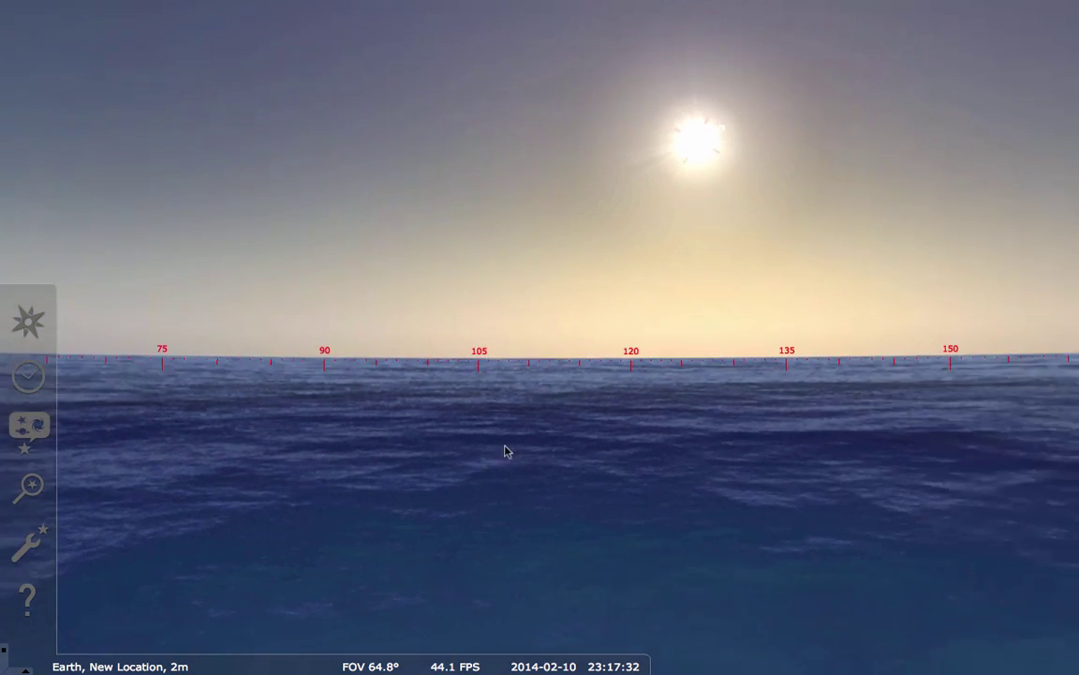
{"action": "left_click", "coordinate": [695, 146]}
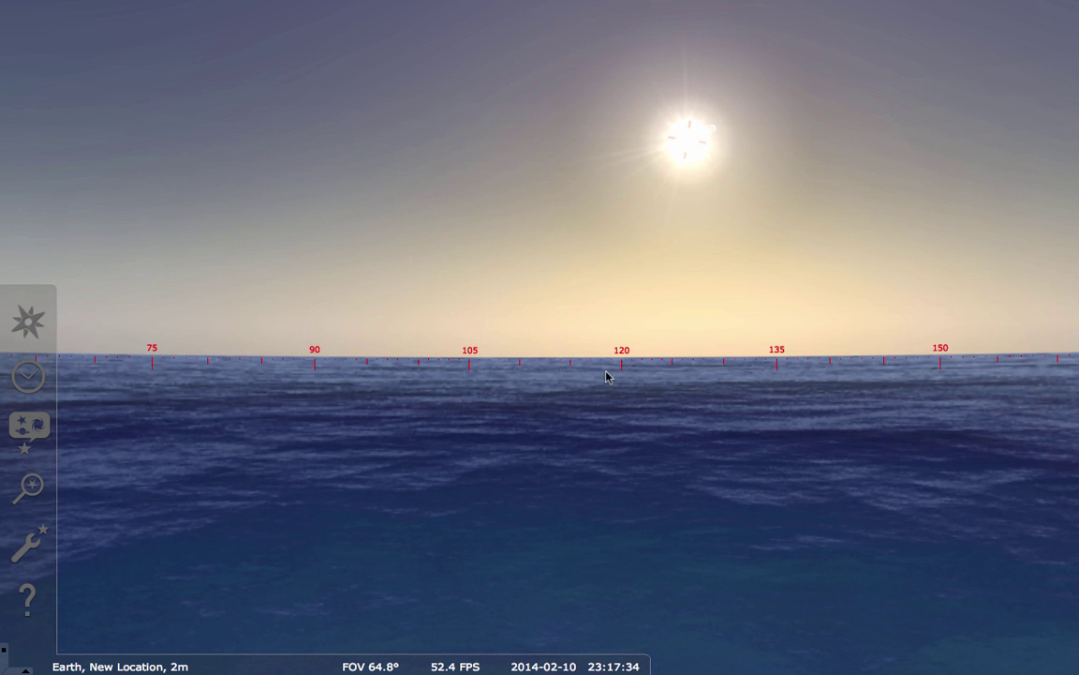
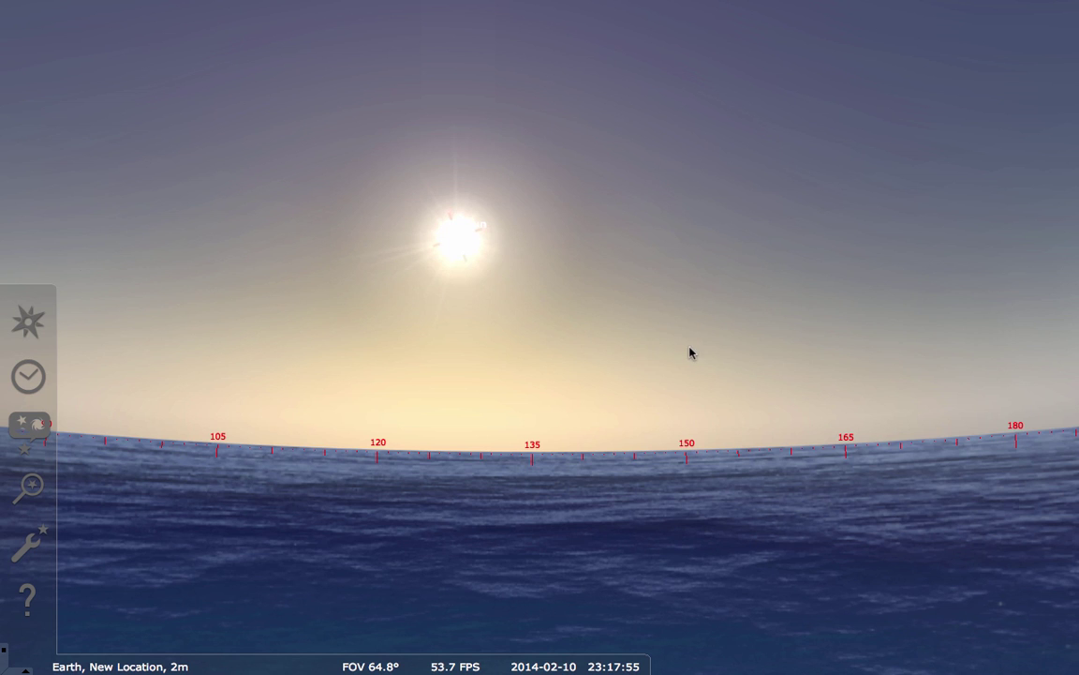
{"action": "left_click_drag", "start_coordinate": [691, 352], "coordinate": [747, 367]}
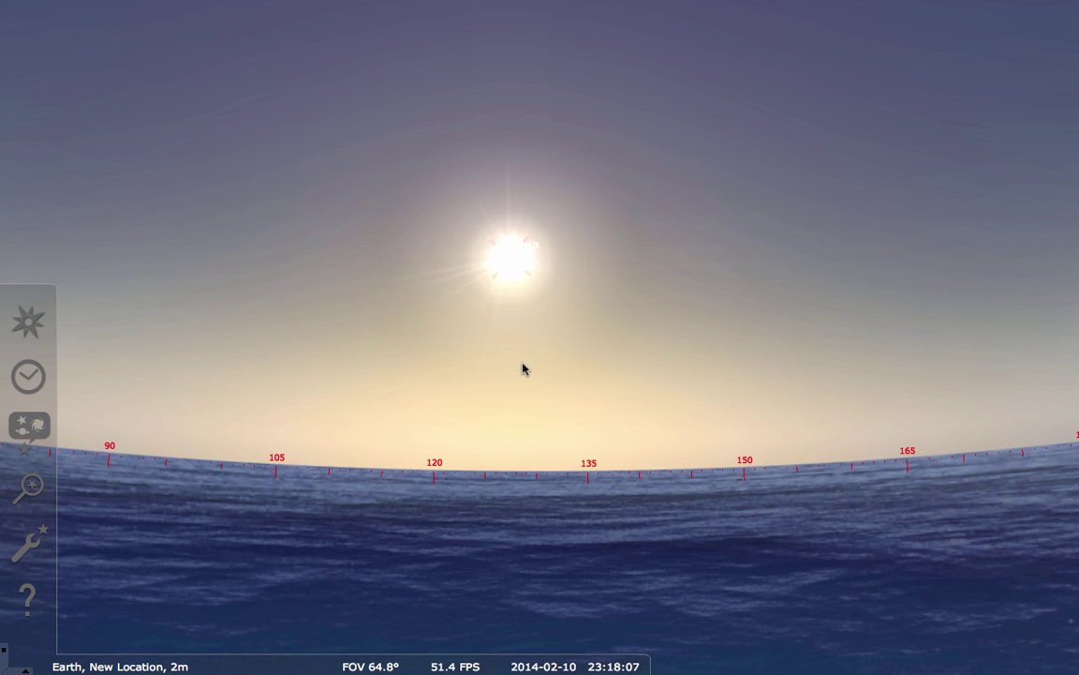
Switch to Safari and consult the table of the Sun's declination and the Equation of Time table
{"action": "key", "text": "super+Tab"}
{"action": "key", "text": "super+Tab"}
{"action": "key", "text": "super+Tab"}
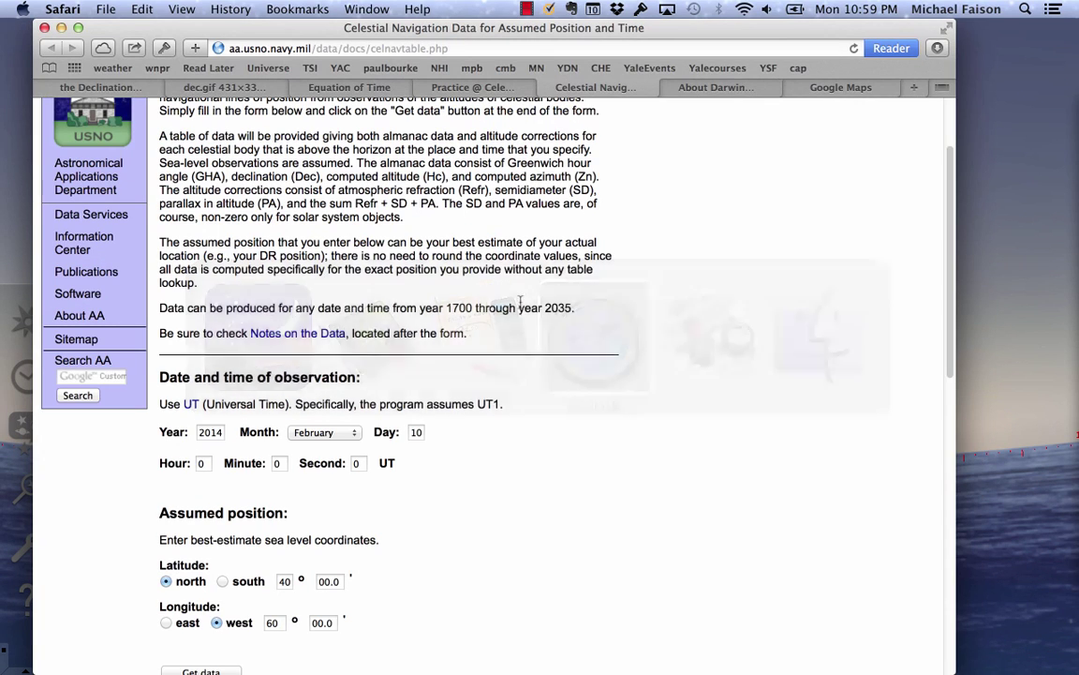
{"action": "left_click", "coordinate": [119, 92]}
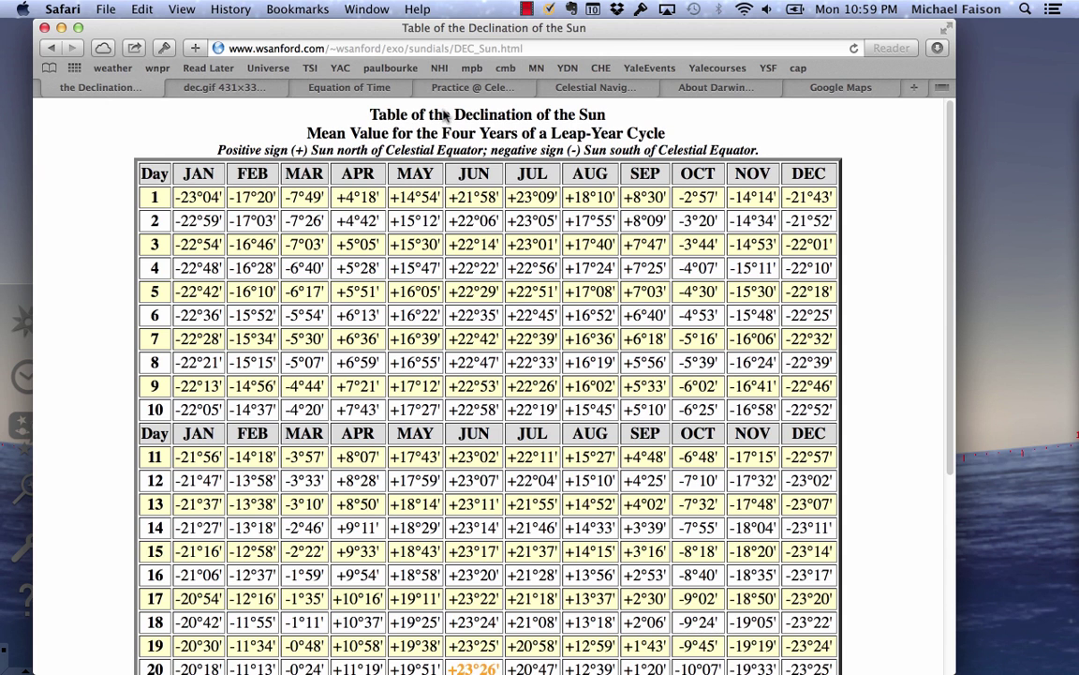
{"action": "left_click", "coordinate": [318, 89]}
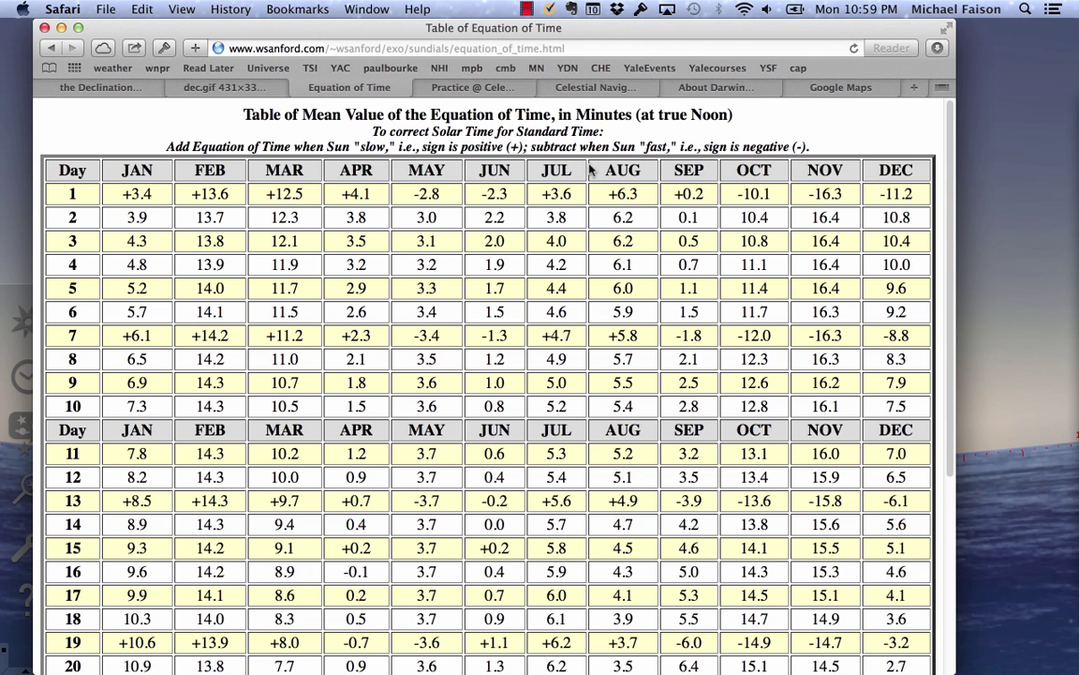
Read the Celestial Navigation Practice page, covering the sight reduction requirements and the numbered steps
{"action": "left_click", "coordinate": [506, 92]}
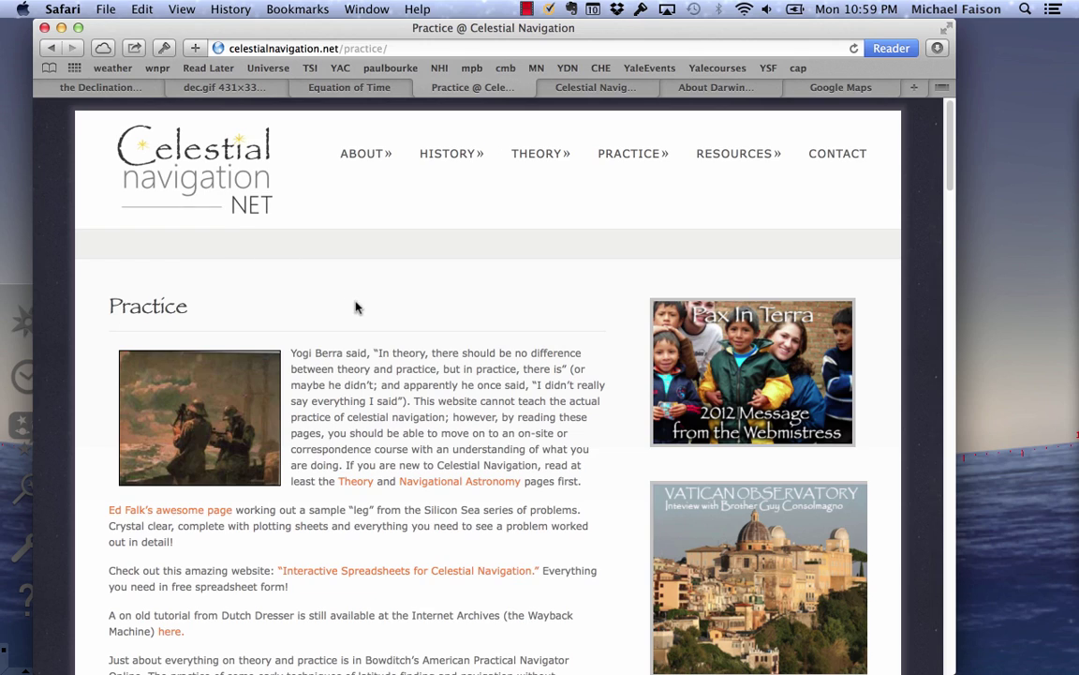
{"action": "scroll", "coordinate": [357, 307], "scroll_direction": "down", "scroll_amount": 2}
{"action": "scroll", "coordinate": [359, 313], "scroll_direction": "down", "scroll_amount": 6}
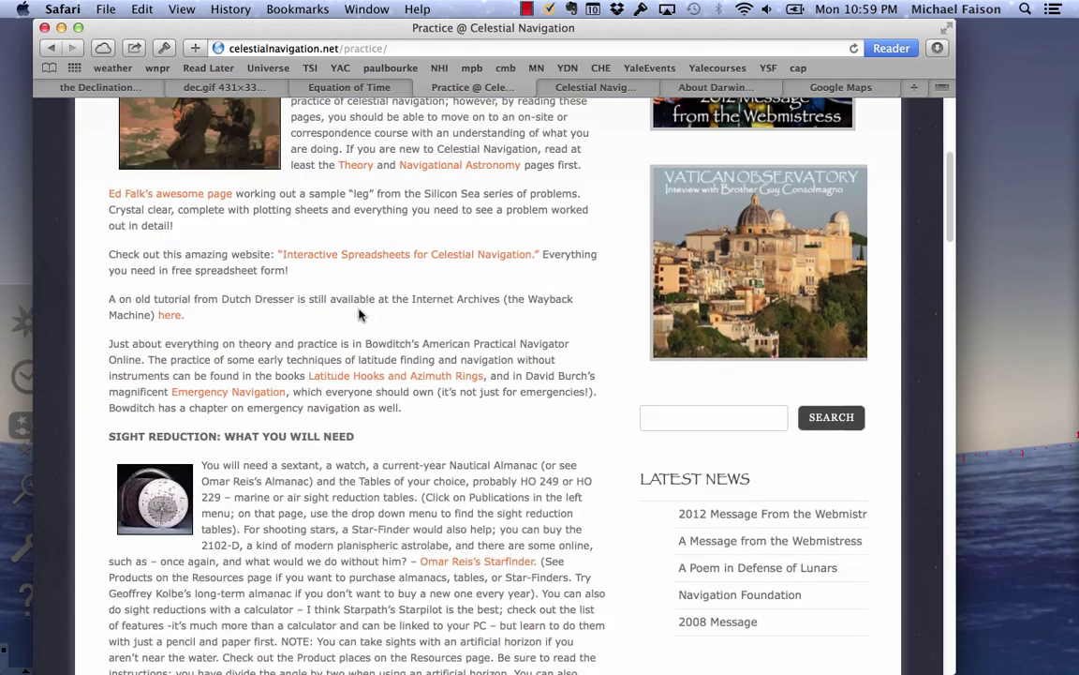
{"action": "scroll", "coordinate": [359, 321], "scroll_direction": "down", "scroll_amount": 3}
{"action": "scroll", "coordinate": [308, 371], "scroll_direction": "down", "scroll_amount": 3}
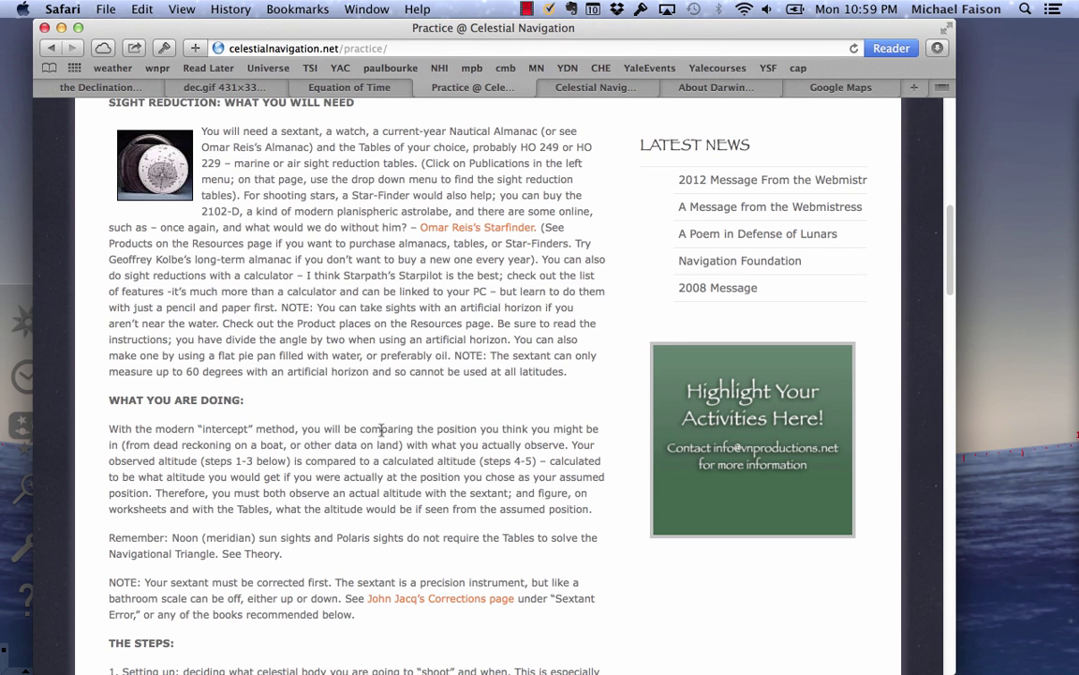
{"action": "scroll", "coordinate": [378, 431], "scroll_direction": "down", "scroll_amount": 3}
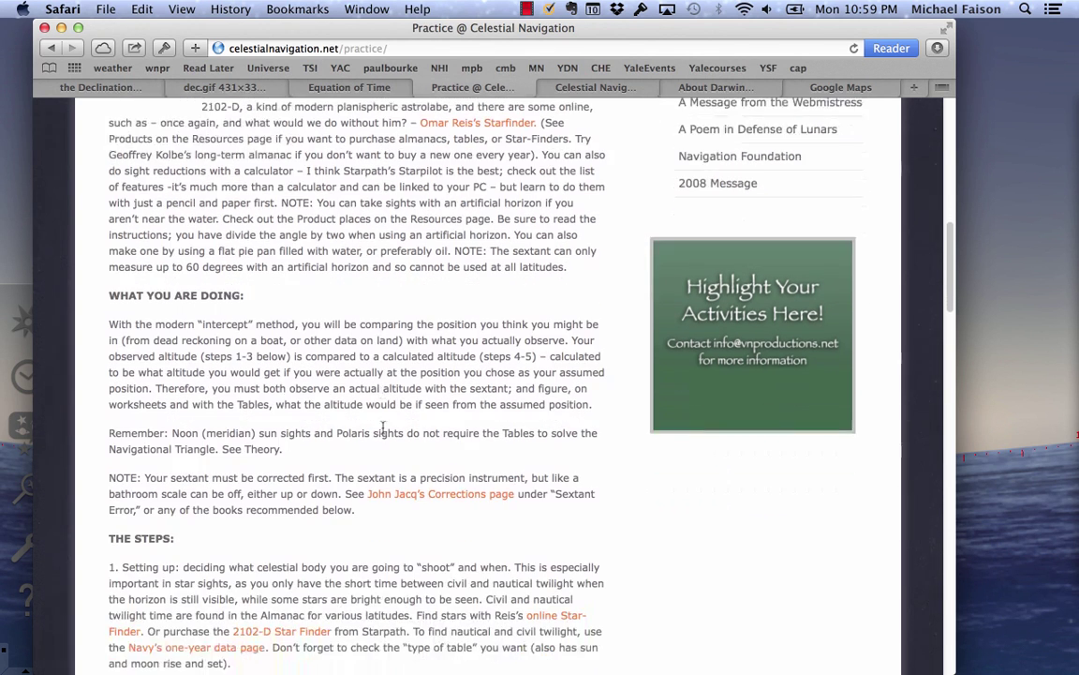
{"action": "scroll", "coordinate": [384, 431], "scroll_direction": "down", "scroll_amount": 2}
{"action": "scroll", "coordinate": [384, 431], "scroll_direction": "down", "scroll_amount": 3}
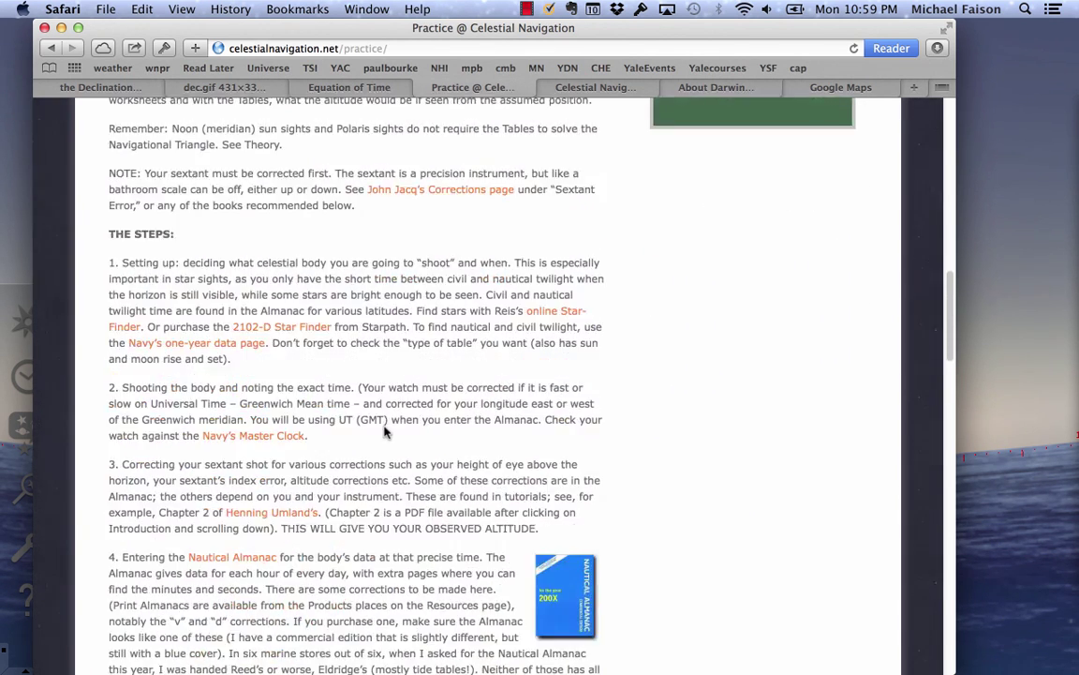
{"action": "scroll", "coordinate": [372, 423], "scroll_direction": "down", "scroll_amount": 2}
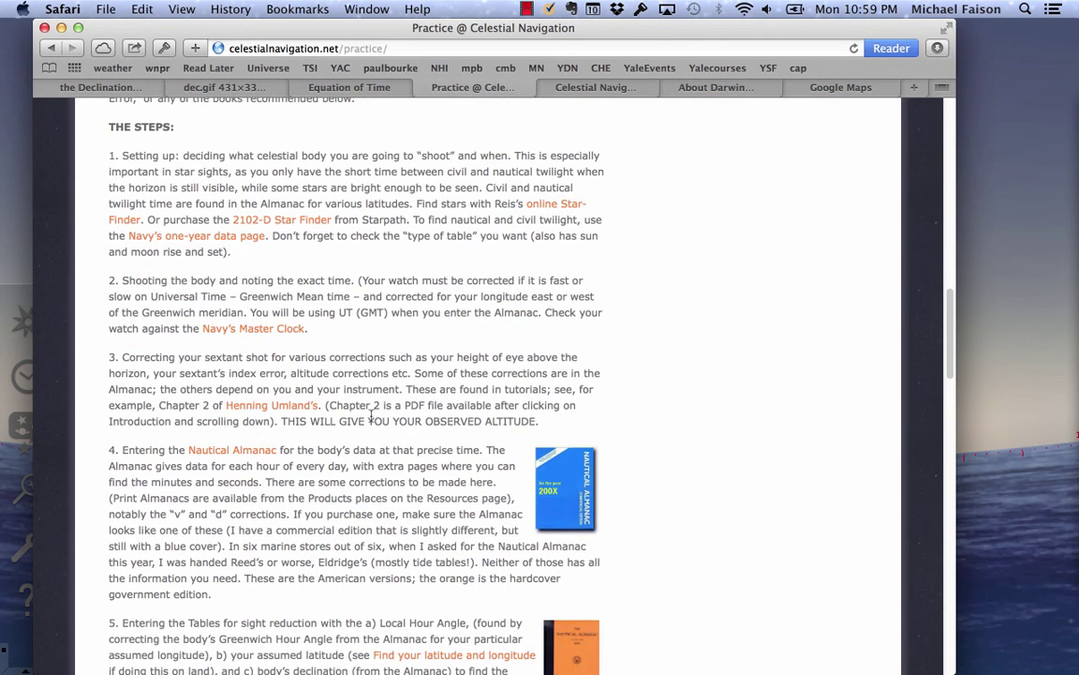
{"action": "scroll", "coordinate": [379, 529], "scroll_direction": "down", "scroll_amount": 2}
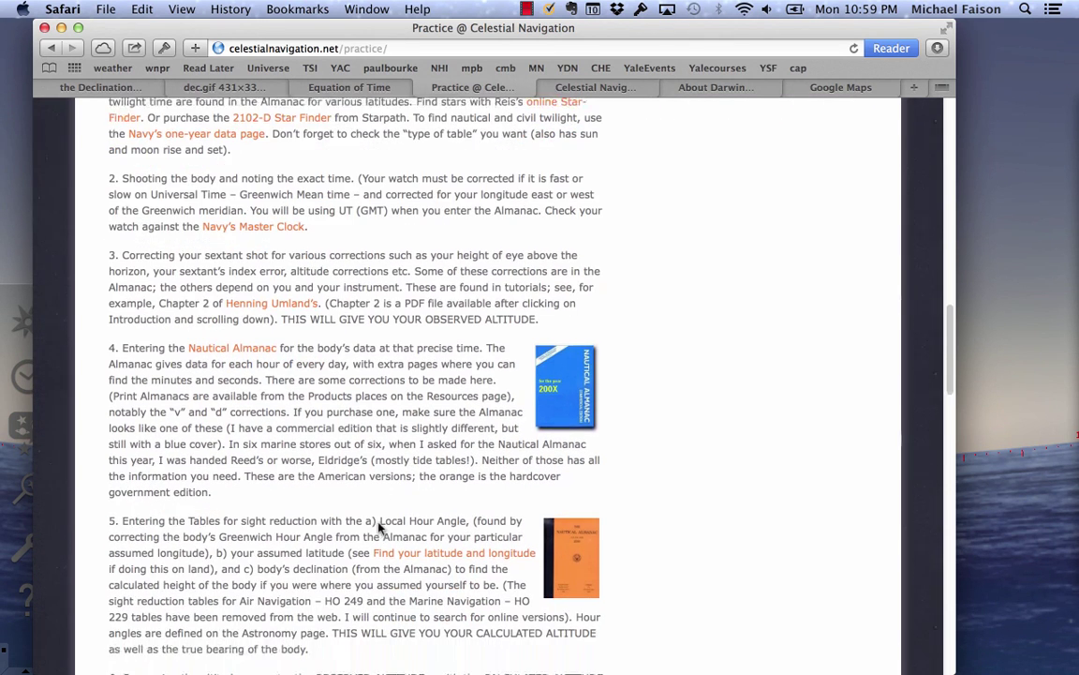
Read the remaining sight reduction steps, the worksheet notes and the study resources on the Practice page
{"action": "scroll", "coordinate": [379, 524], "scroll_direction": "down", "scroll_amount": 4}
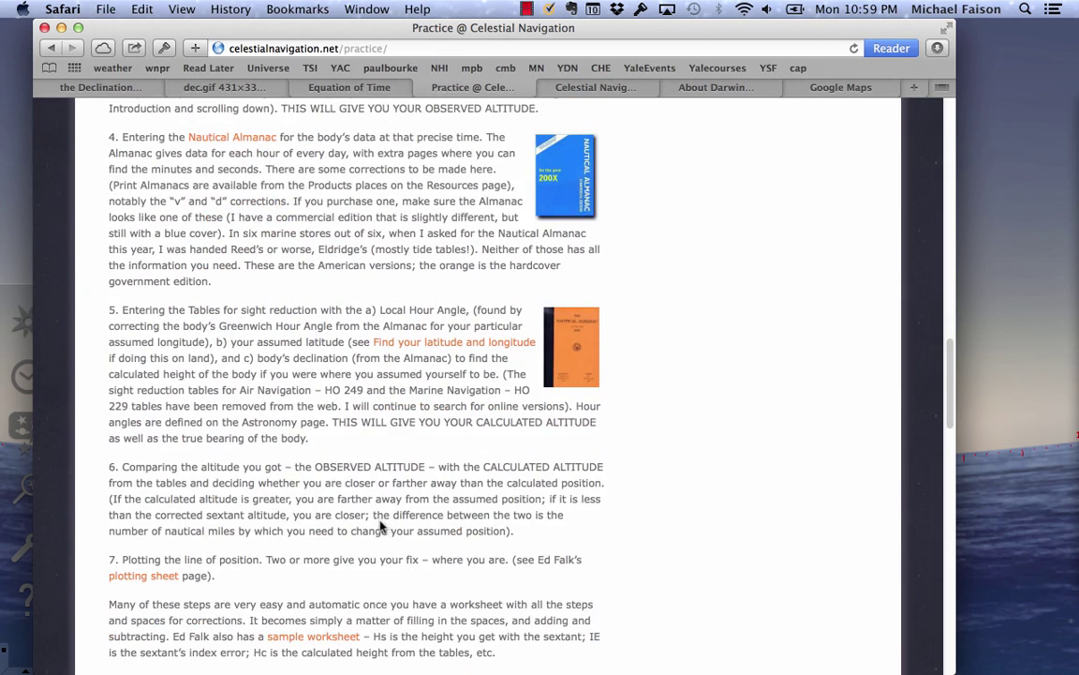
{"action": "scroll", "coordinate": [379, 526], "scroll_direction": "down", "scroll_amount": 7}
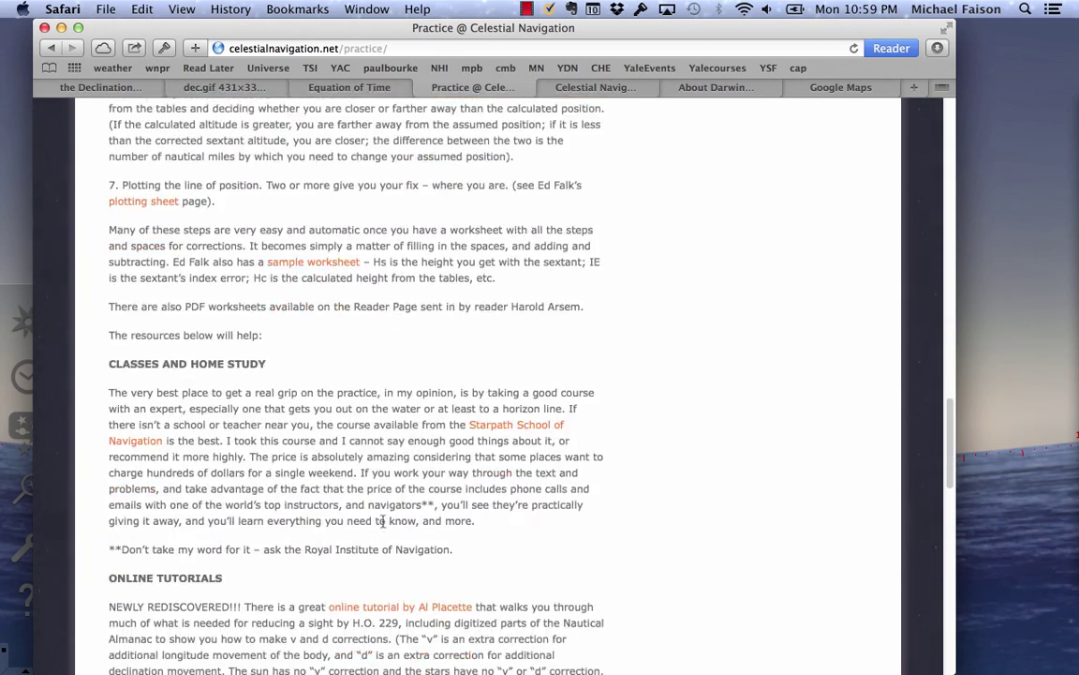
{"action": "scroll", "coordinate": [381, 522], "scroll_direction": "down", "scroll_amount": 1}
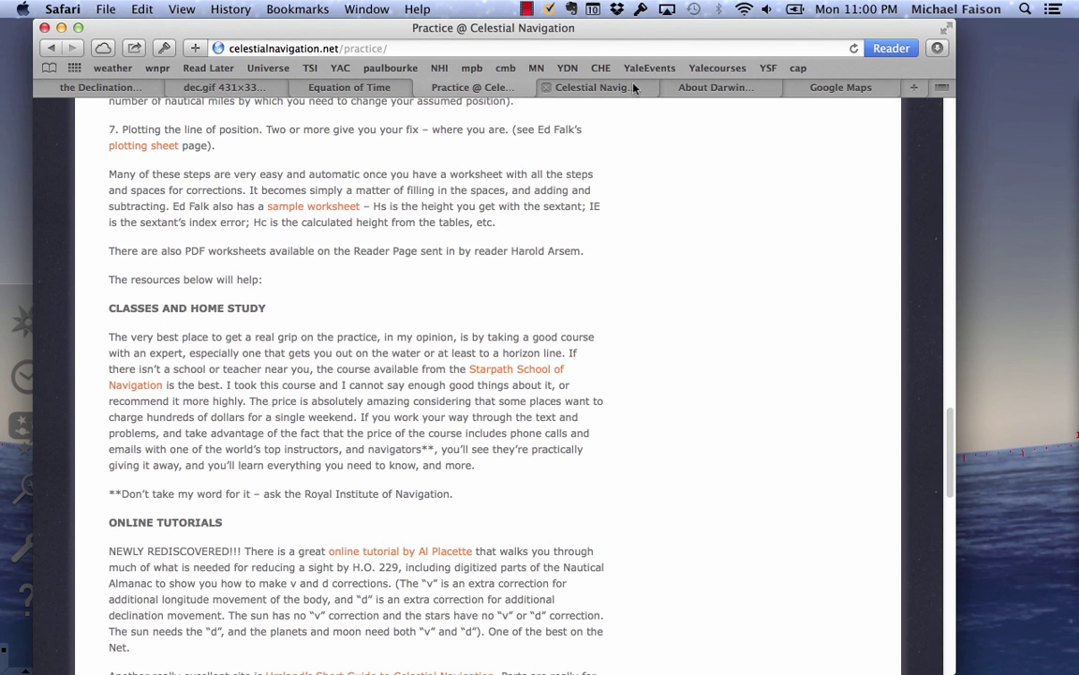
Review the Celestial Navigation Data for Assumed Position and Time form, and consult the Sun's declination table and graph
{"action": "left_click", "coordinate": [596, 87]}
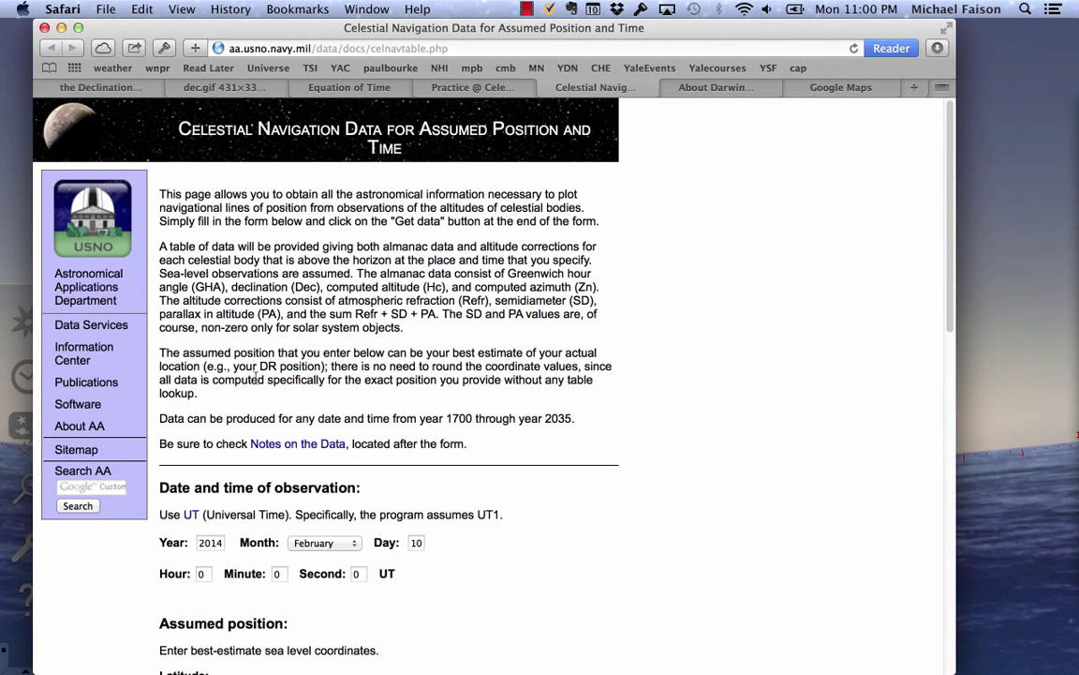
{"action": "scroll", "coordinate": [281, 507], "scroll_direction": "down", "scroll_amount": 2}
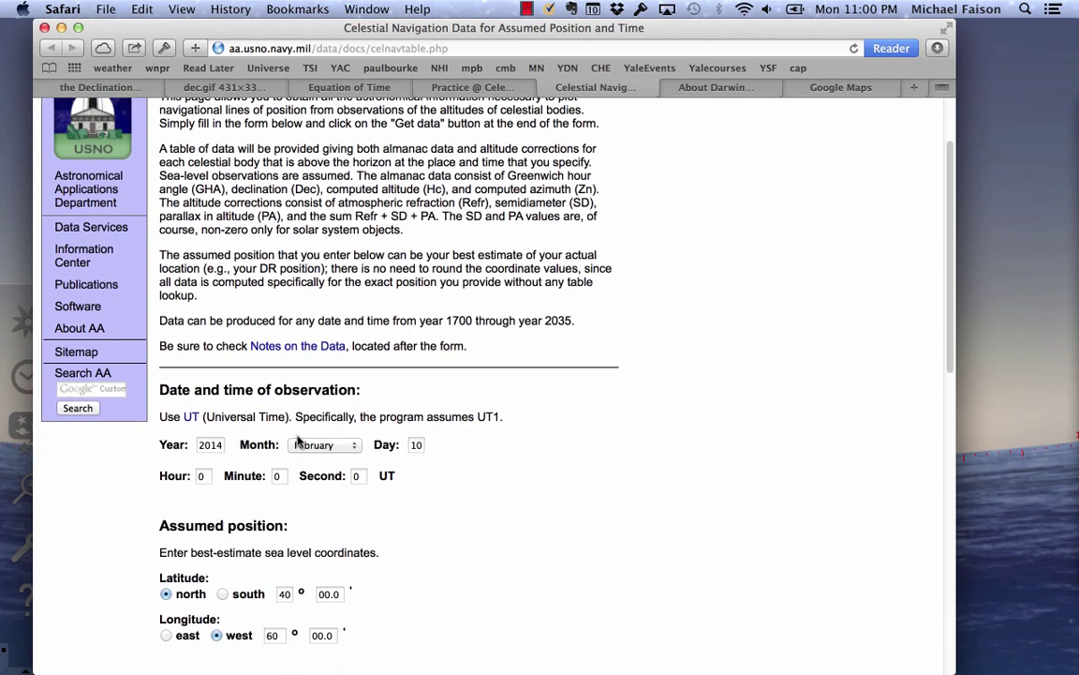
{"action": "scroll", "coordinate": [262, 336], "scroll_direction": "up", "scroll_amount": 2}
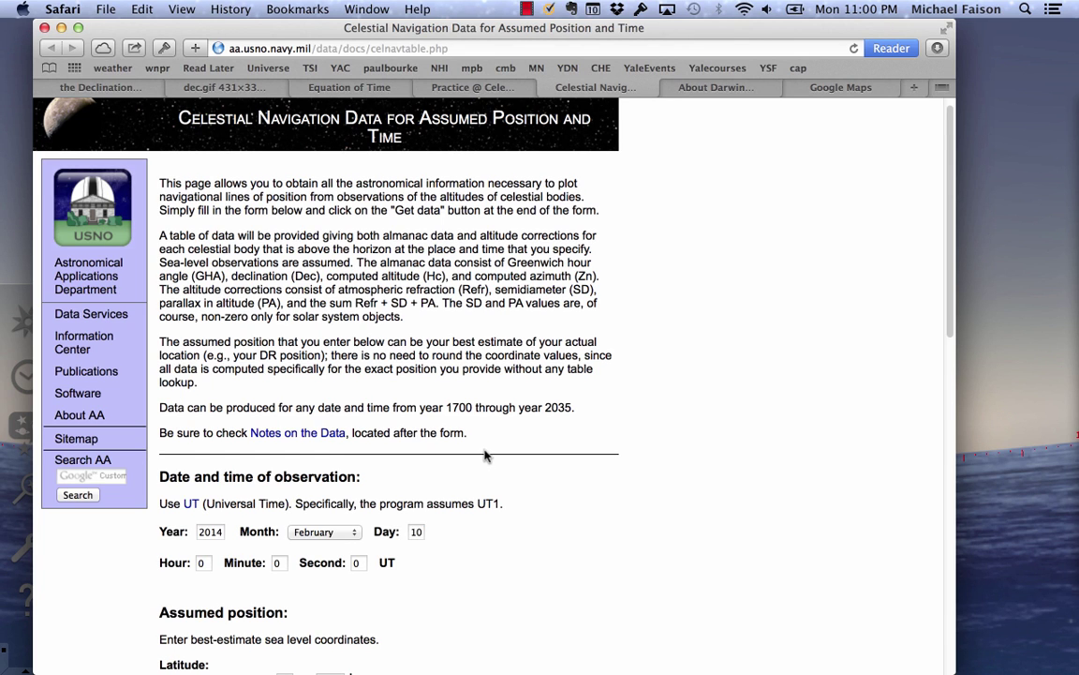
{"action": "left_click", "coordinate": [122, 87]}
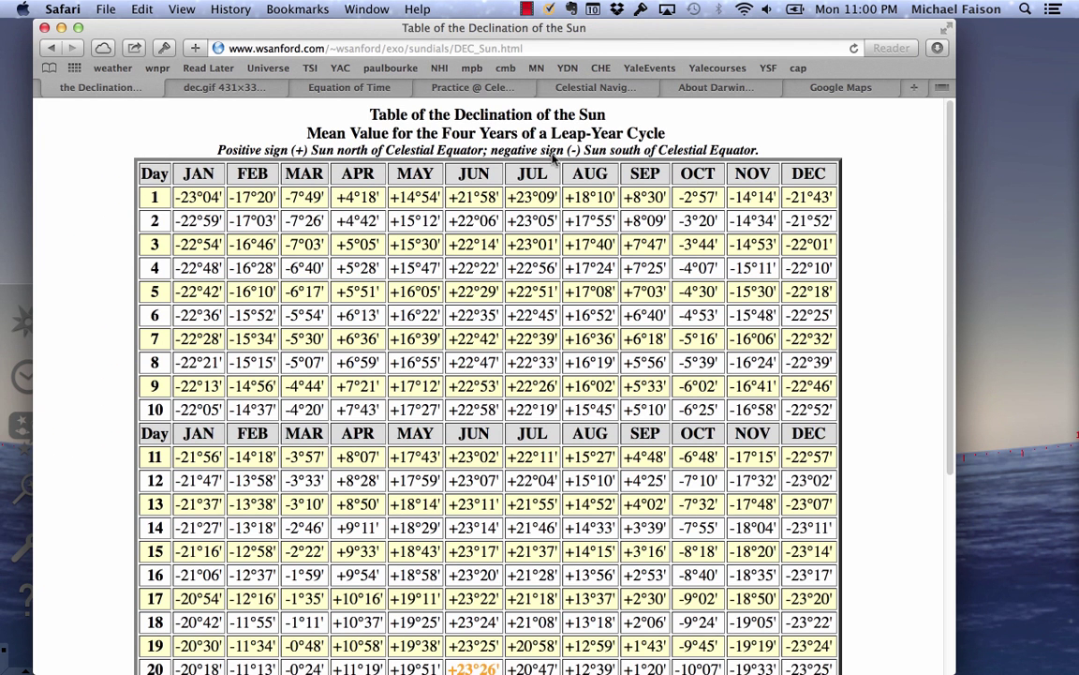
{"action": "left_click", "coordinate": [223, 87]}
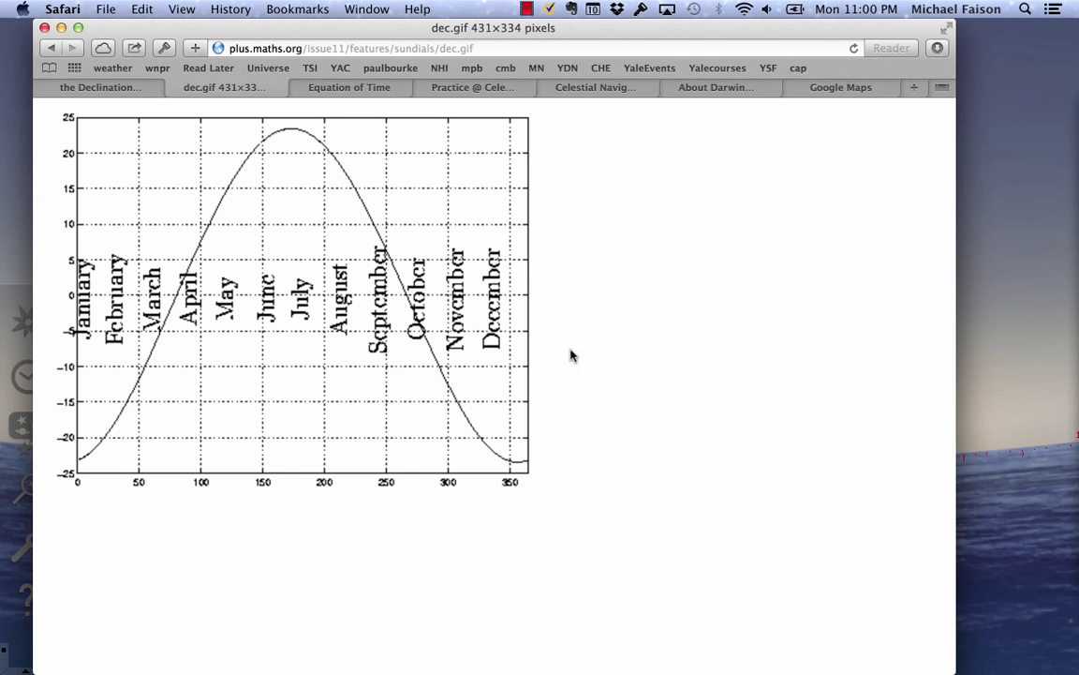
Switch to Stellarium and advance the sky time to about 02:35 on 2014-02-11, following the Sun until it stands over bearing 180
{"action": "key", "text": "super+Tab"}
{"action": "left_click", "coordinate": [339, 305]}
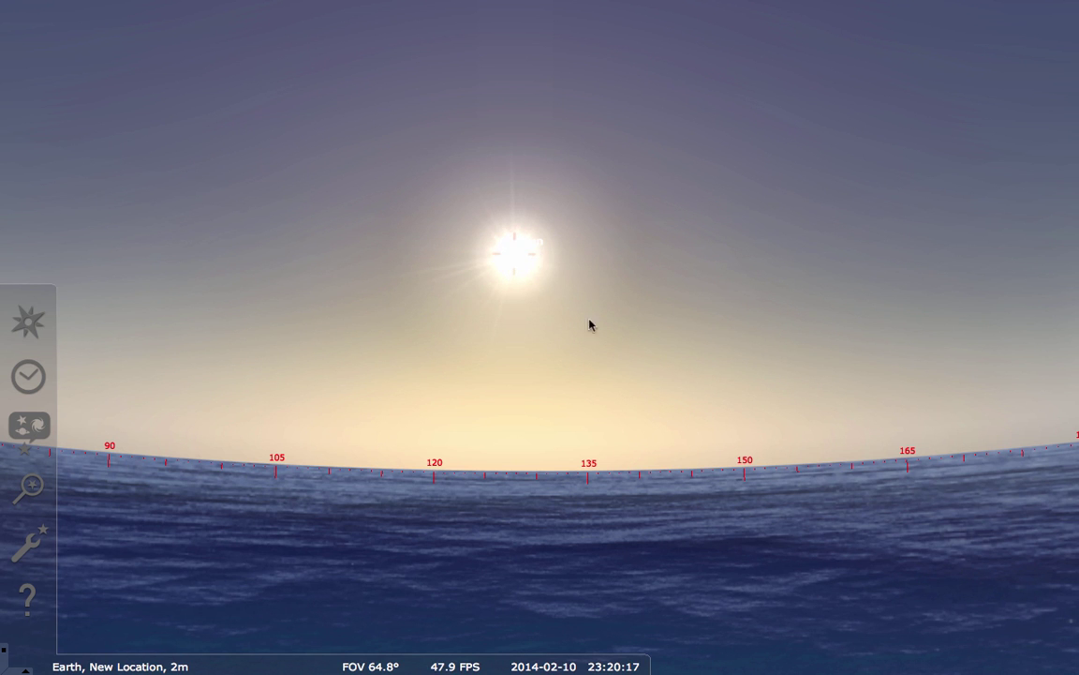
{"action": "left_click_drag", "start_coordinate": [717, 397], "coordinate": [432, 444]}
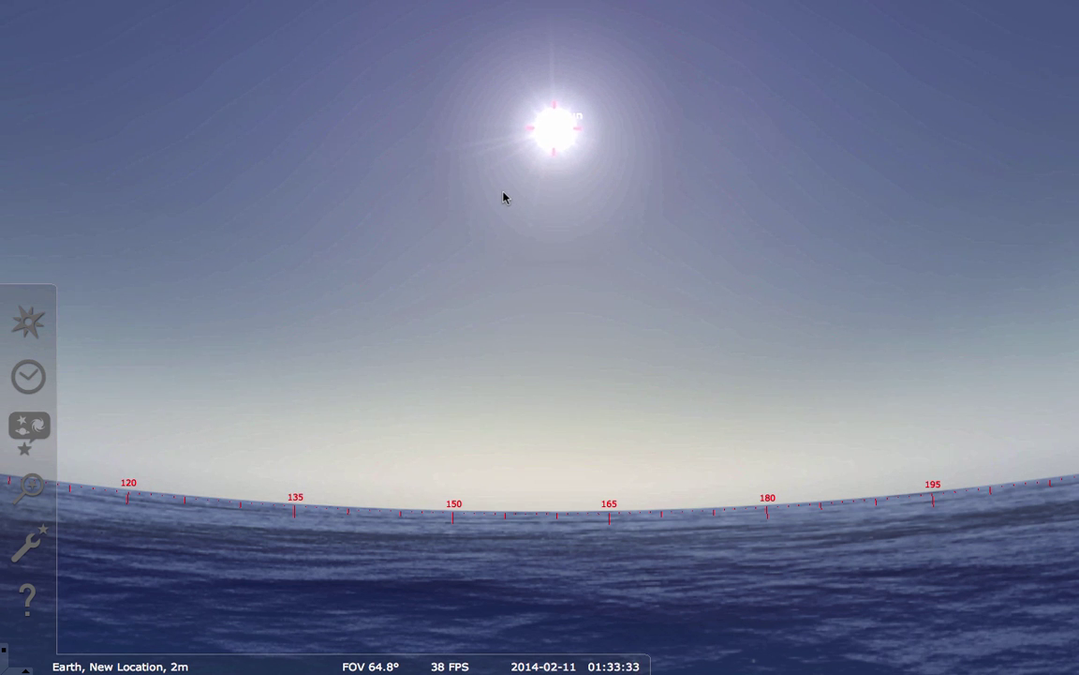
{"action": "left_click_drag", "start_coordinate": [648, 233], "coordinate": [463, 293]}
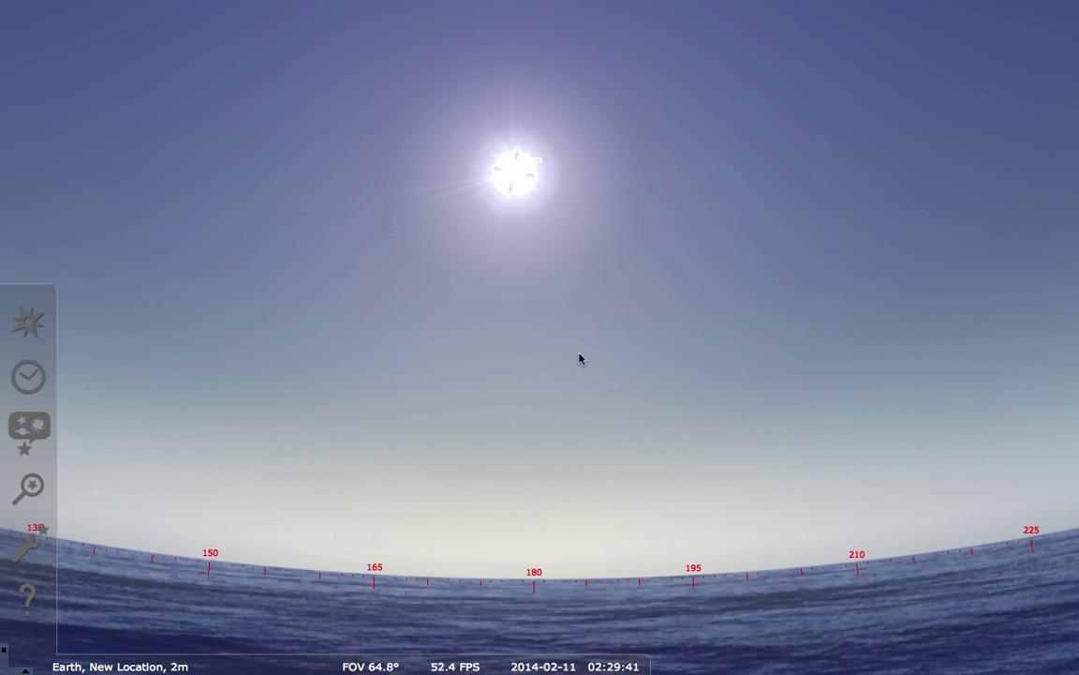
{"action": "left_click_drag", "start_coordinate": [549, 514], "coordinate": [551, 448]}
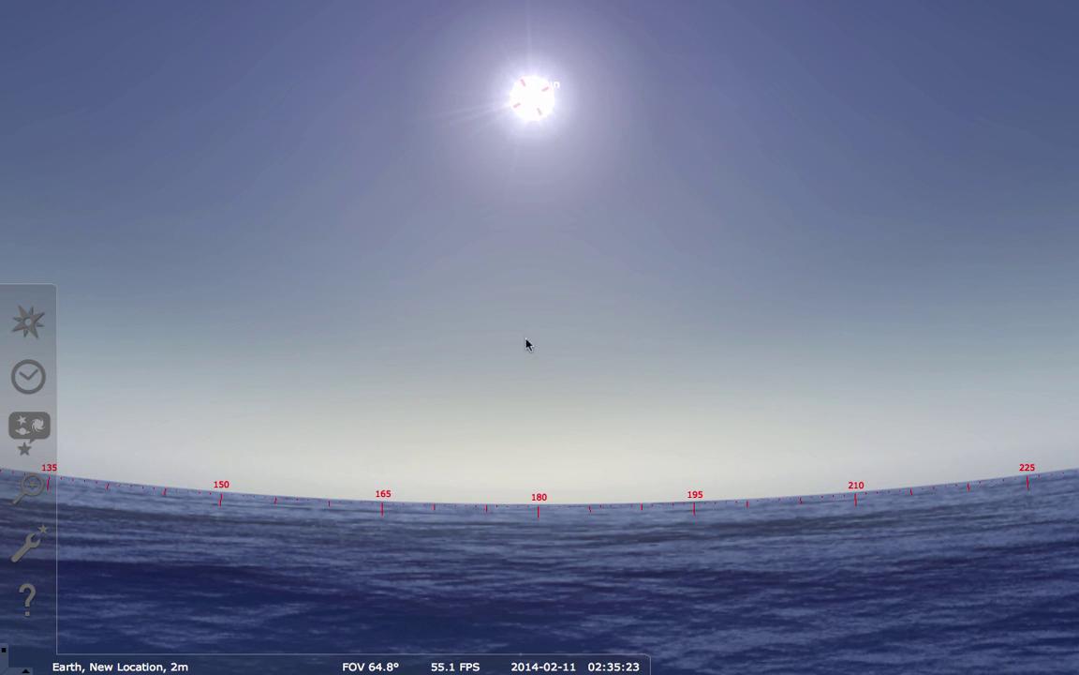
Examine the compass bearings from south through east to north and back, ending with the Sun above the 180 mark
{"action": "mouse_move", "coordinate": [581, 653]}
{"action": "left_click_drag", "start_coordinate": [504, 245], "coordinate": [860, 265]}
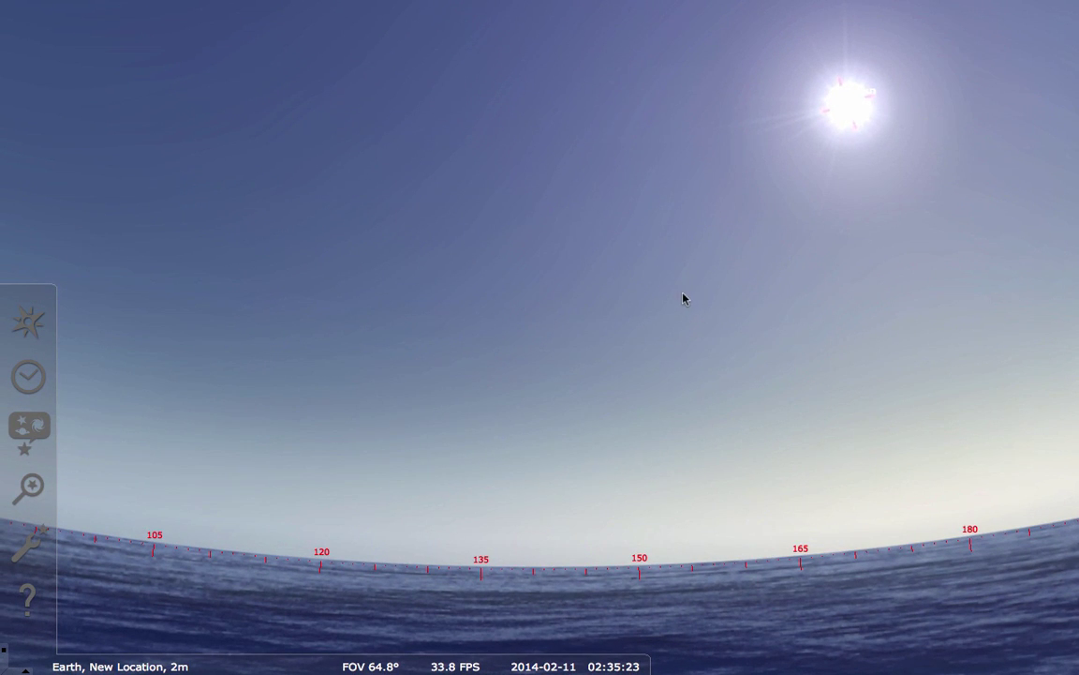
{"action": "left_click_drag", "start_coordinate": [683, 298], "coordinate": [577, 281]}
{"action": "key", "text": "Up"}
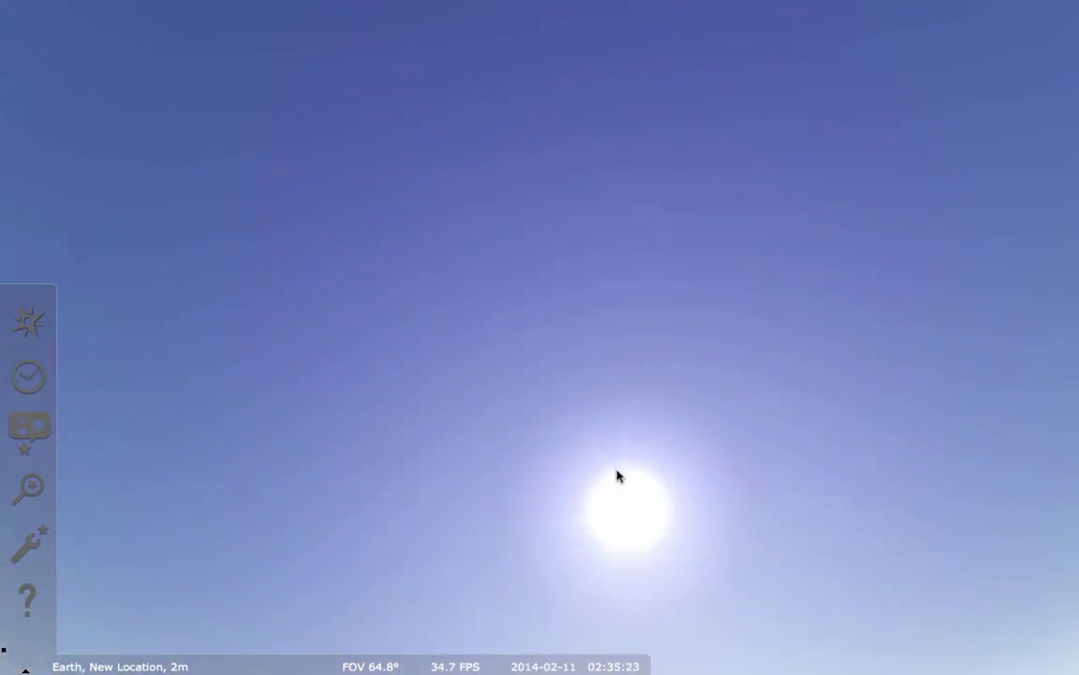
{"action": "left_click_drag", "start_coordinate": [617, 476], "coordinate": [717, 164]}
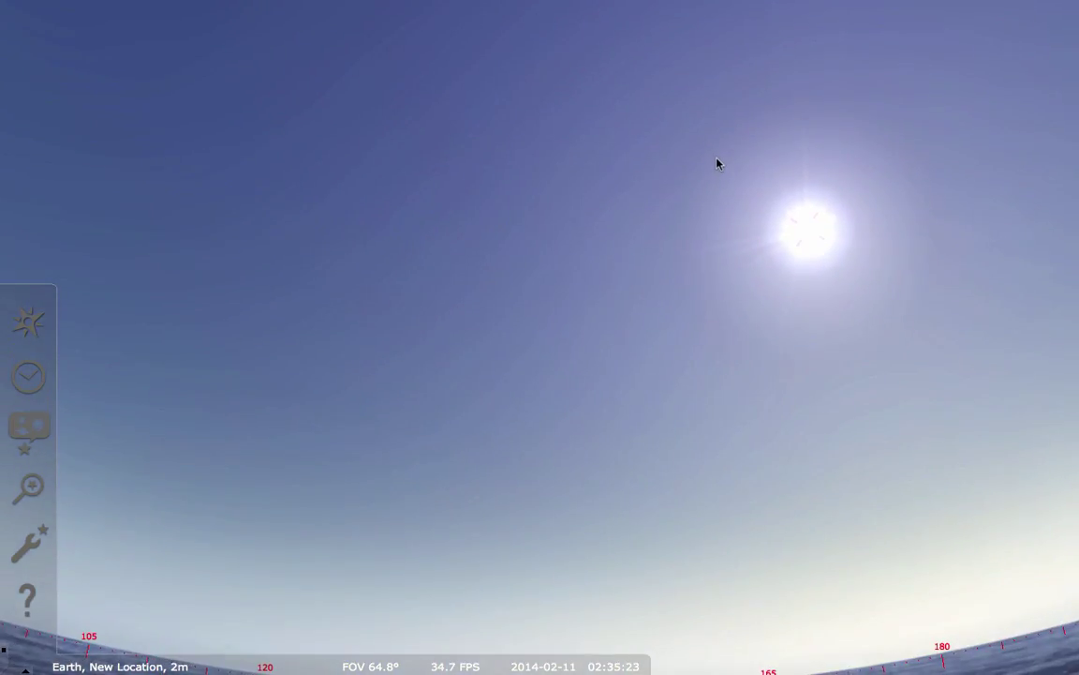
{"action": "left_click_drag", "start_coordinate": [468, 334], "coordinate": [754, 290]}
{"action": "left_click_drag", "start_coordinate": [307, 404], "coordinate": [679, 238]}
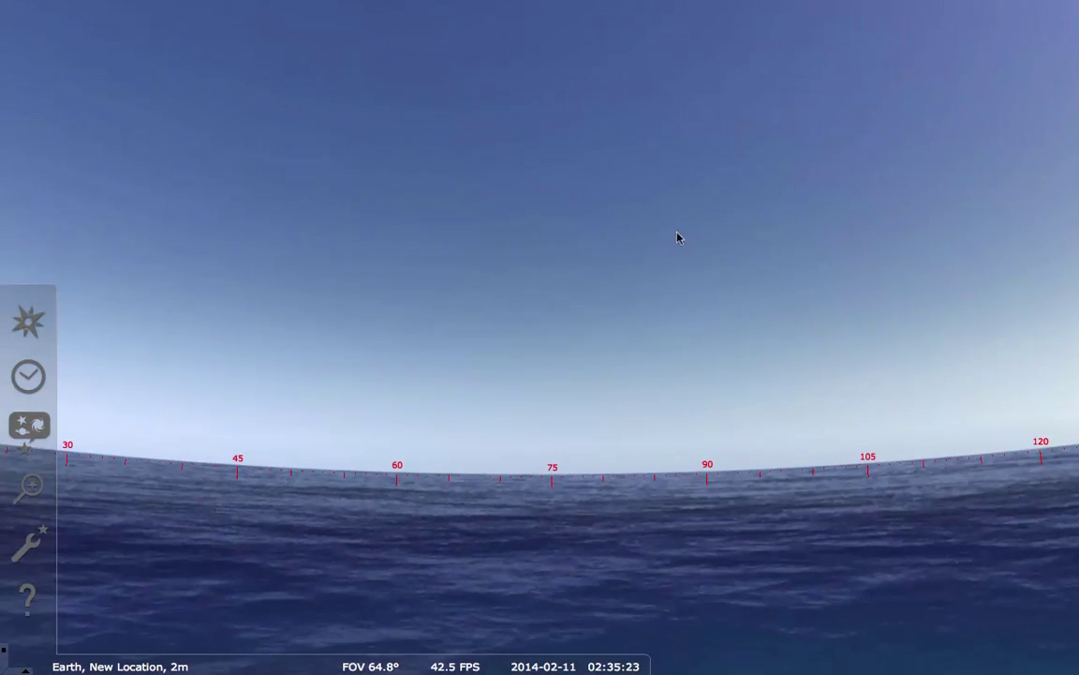
{"action": "left_click_drag", "start_coordinate": [219, 366], "coordinate": [665, 364]}
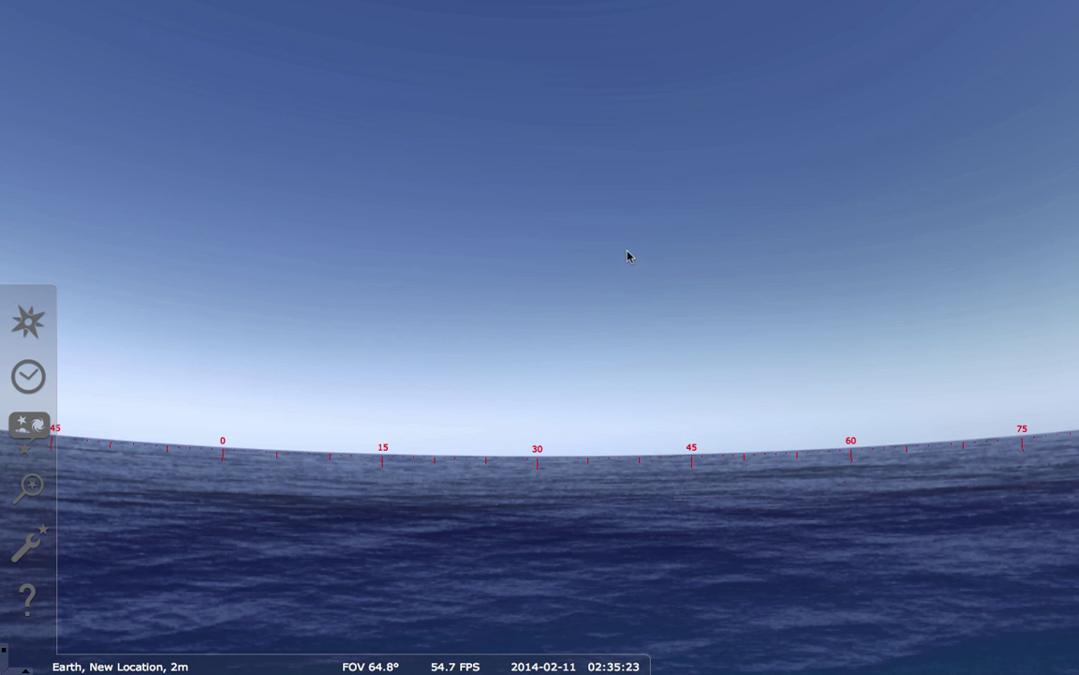
{"action": "left_click_drag", "start_coordinate": [740, 258], "coordinate": [593, 260]}
{"action": "left_click_drag", "start_coordinate": [890, 281], "coordinate": [605, 306]}
{"action": "left_click_drag", "start_coordinate": [890, 279], "coordinate": [429, 271]}
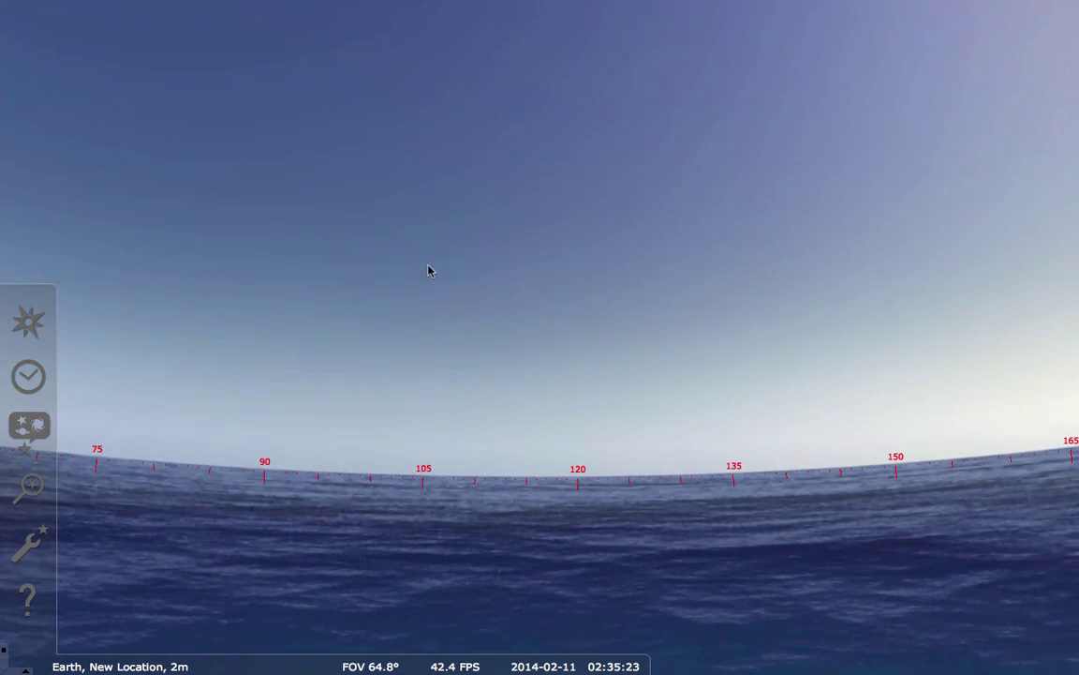
{"action": "left_click_drag", "start_coordinate": [780, 253], "coordinate": [482, 332]}
{"action": "left_click_drag", "start_coordinate": [814, 463], "coordinate": [601, 431]}
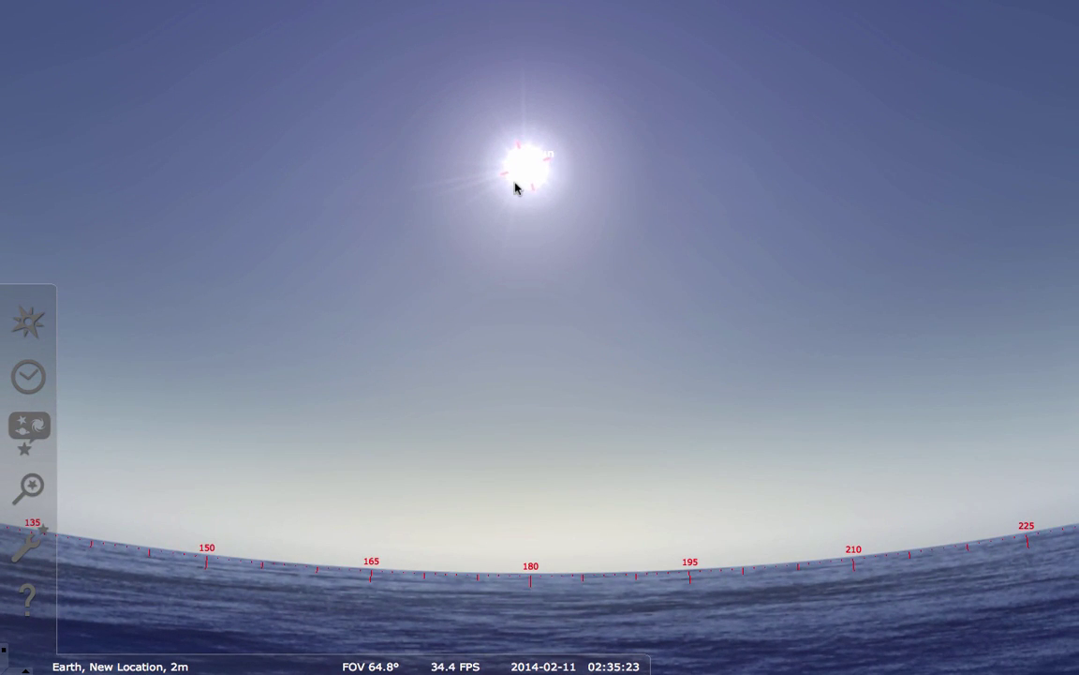
Measure the Sun's altitude with the Angle Measure tool, from the Sun's centre straight down to the horizon at bearing 180
{"action": "mouse_move", "coordinate": [541, 667]}
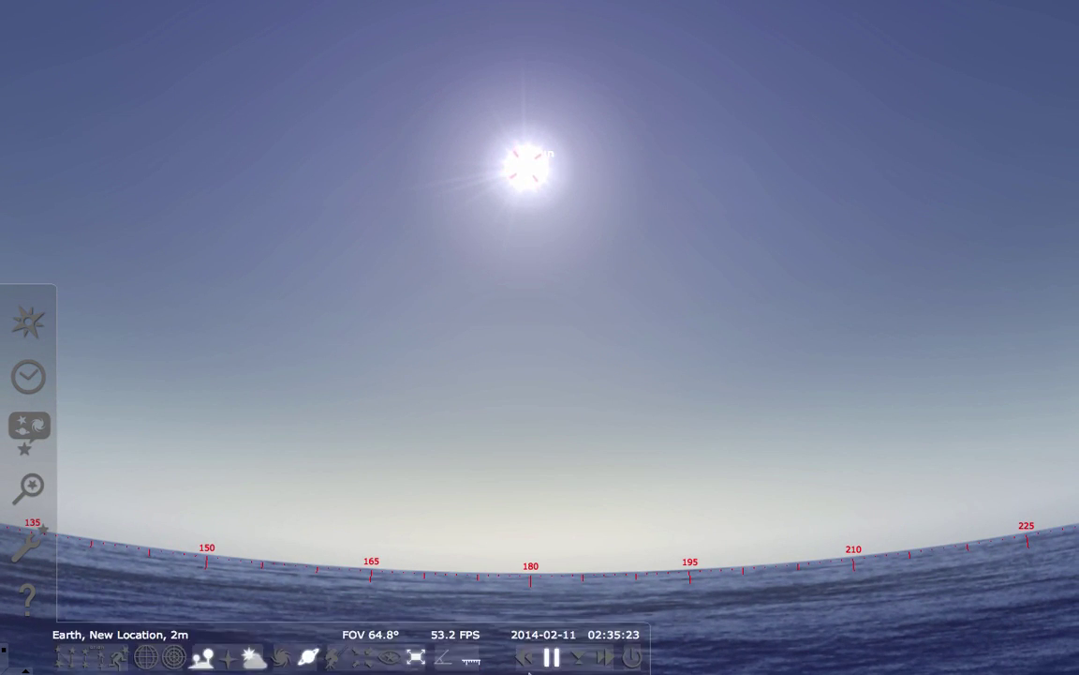
{"action": "left_click", "coordinate": [443, 659]}
{"action": "left_click_drag", "start_coordinate": [514, 176], "coordinate": [433, 248]}
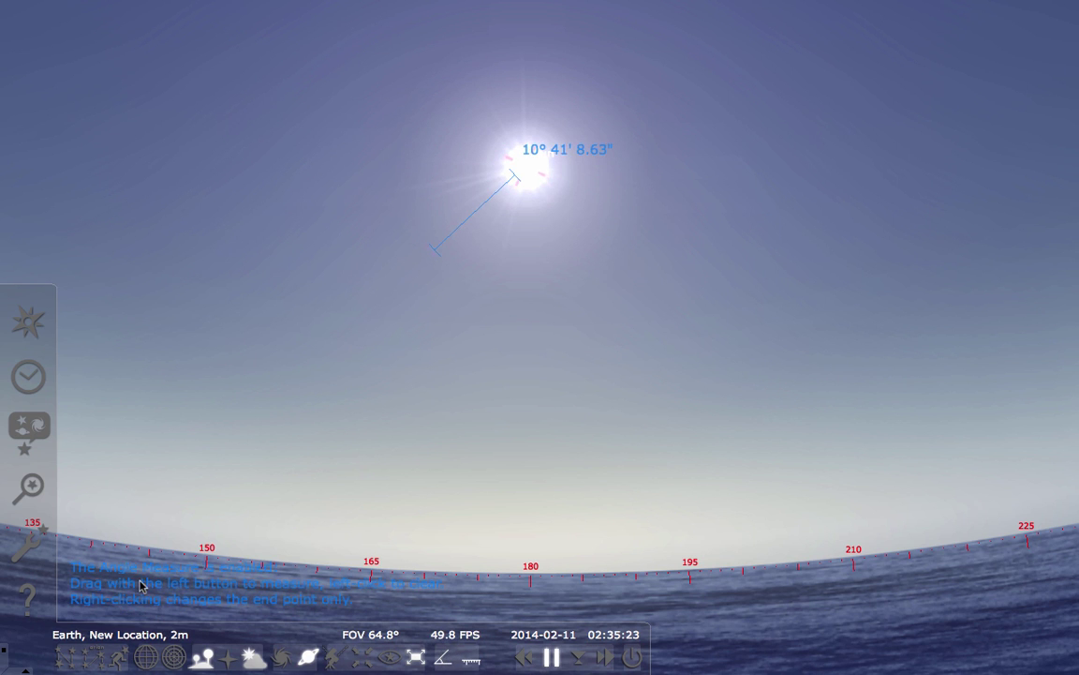
{"action": "left_click", "coordinate": [527, 170]}
{"action": "left_click_drag", "start_coordinate": [526, 171], "coordinate": [528, 578]}
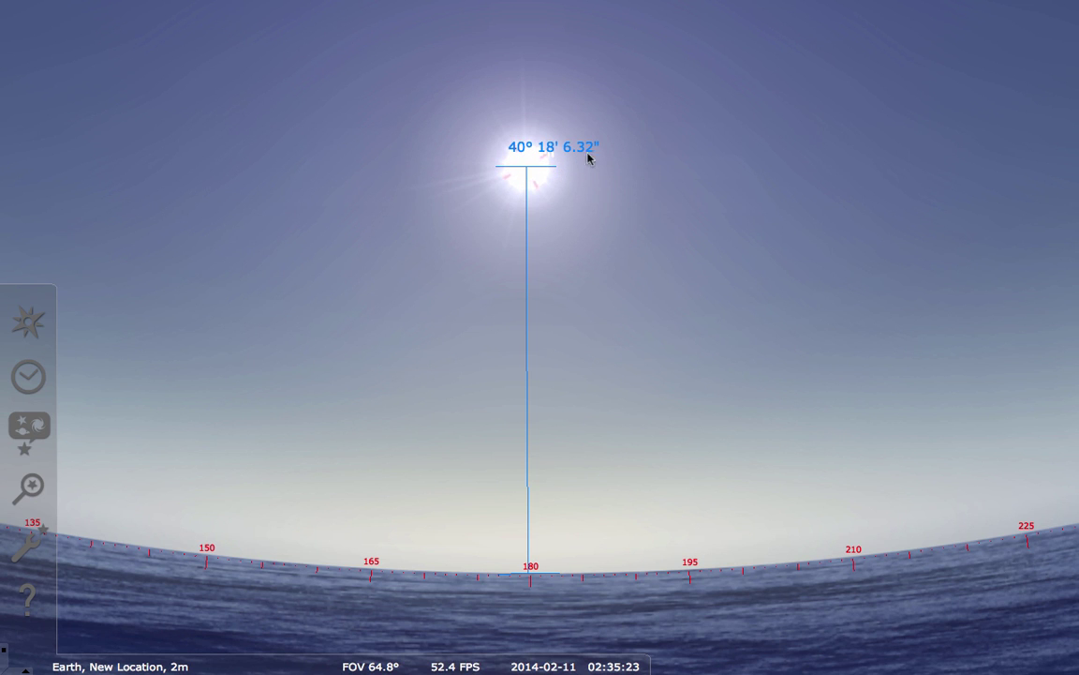
Switch to Soulver and convert the measured altitude to decimal degrees with 40 + 18/60
{"action": "key", "text": "super+Tab"}
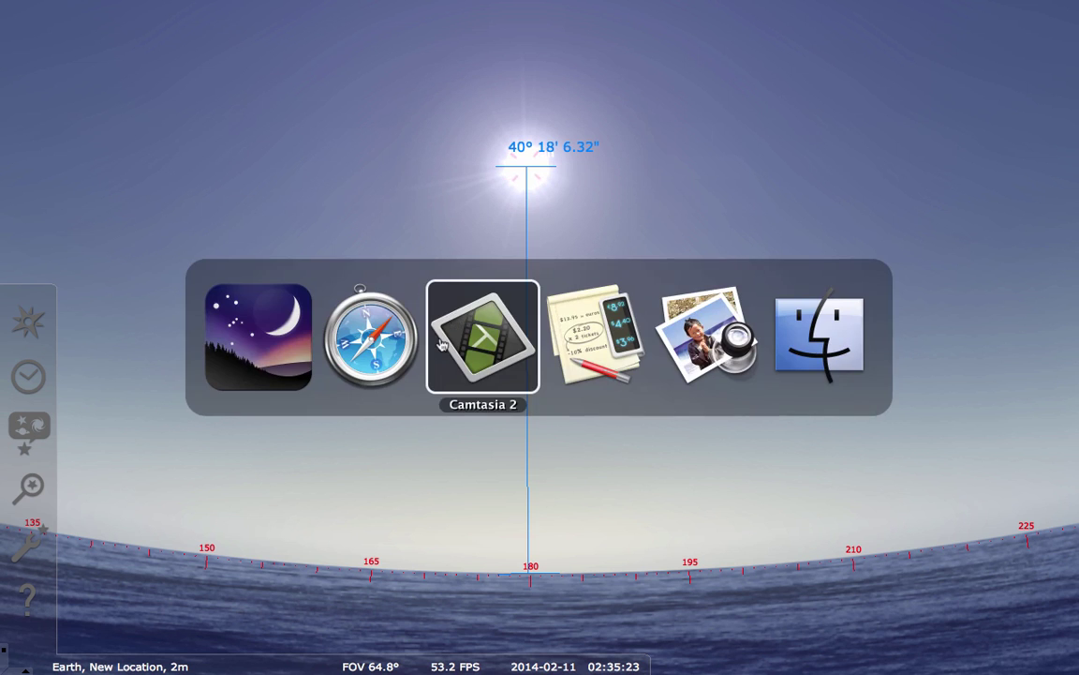
{"action": "left_click", "coordinate": [623, 342]}
{"action": "key", "text": "super+Tab"}
{"action": "key", "text": "super+shift+Tab"}
{"action": "key", "text": "super+shift+Tab"}
{"action": "key", "text": "super+shift+Tab"}
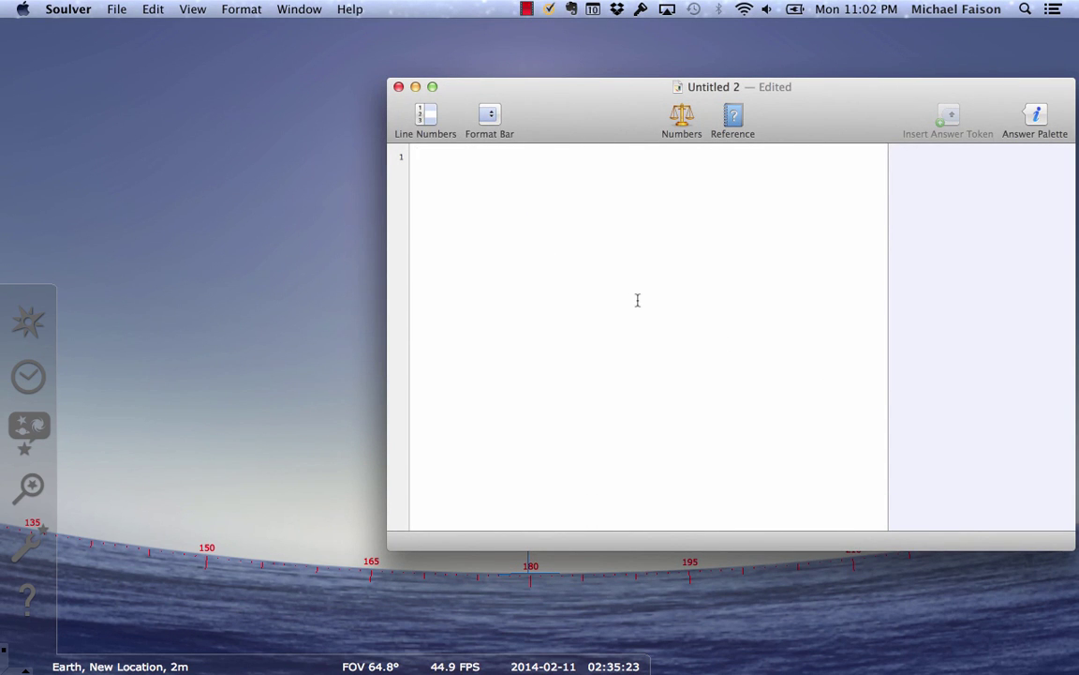
{"action": "type", "text": "40"}
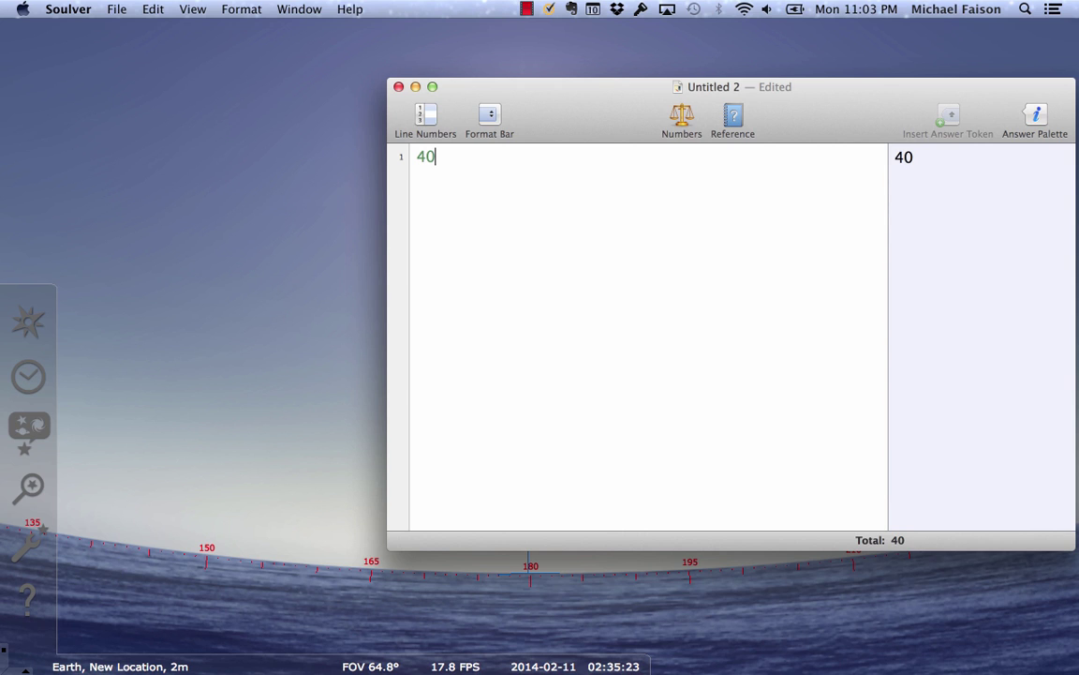
{"action": "type", "text": " + 18/60"}
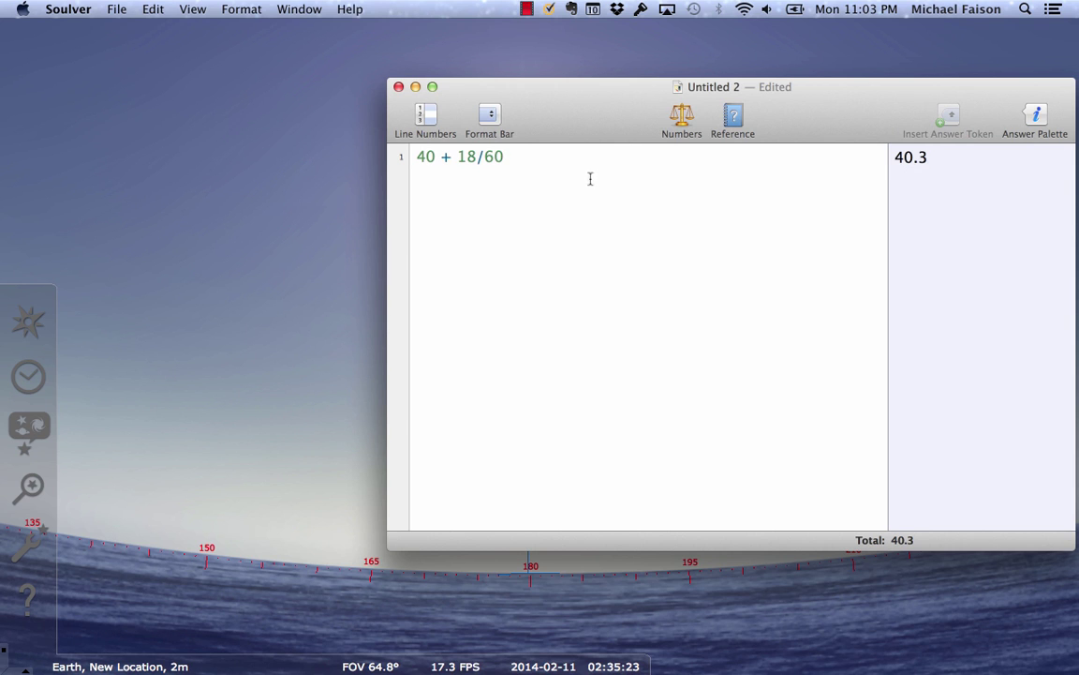
{"action": "key", "text": "Return"}
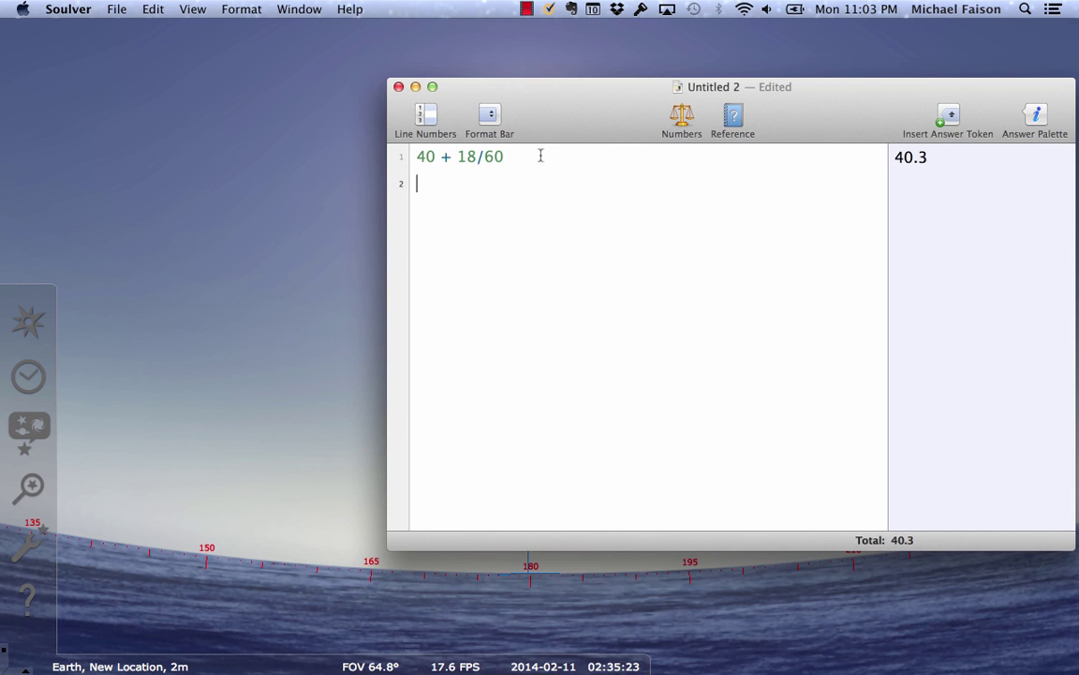
Move the Soulver window clear of the measured Sun and switch to Preview to study the seasonal Sun path diagram
{"action": "left_click_drag", "start_coordinate": [433, 94], "coordinate": [746, 122]}
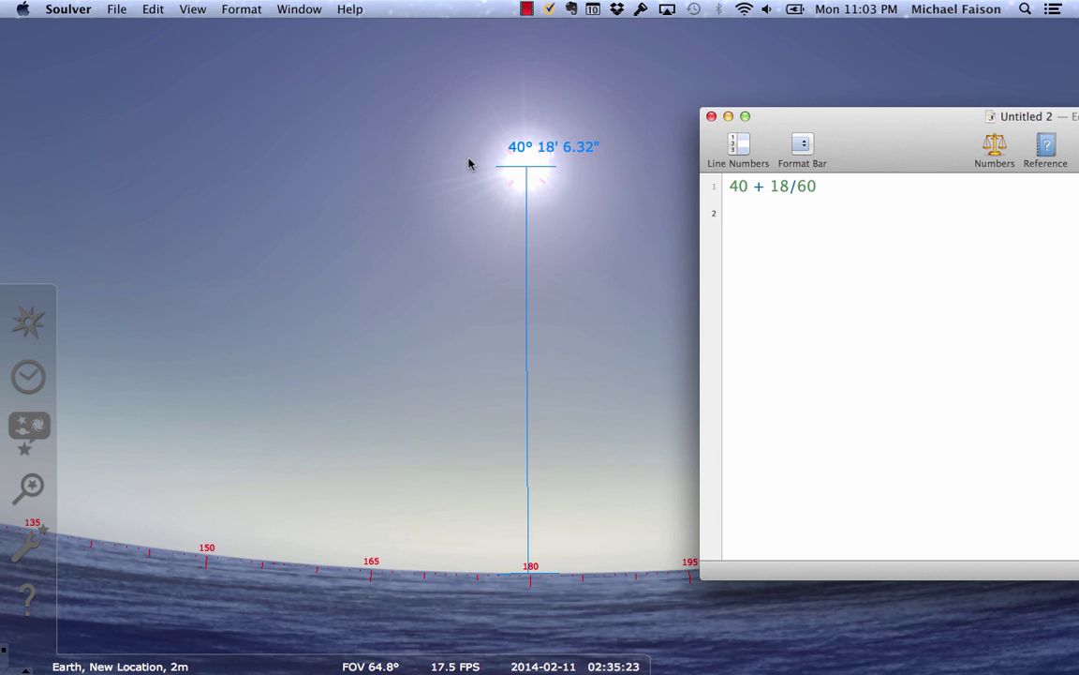
{"action": "key", "text": "super+Tab"}
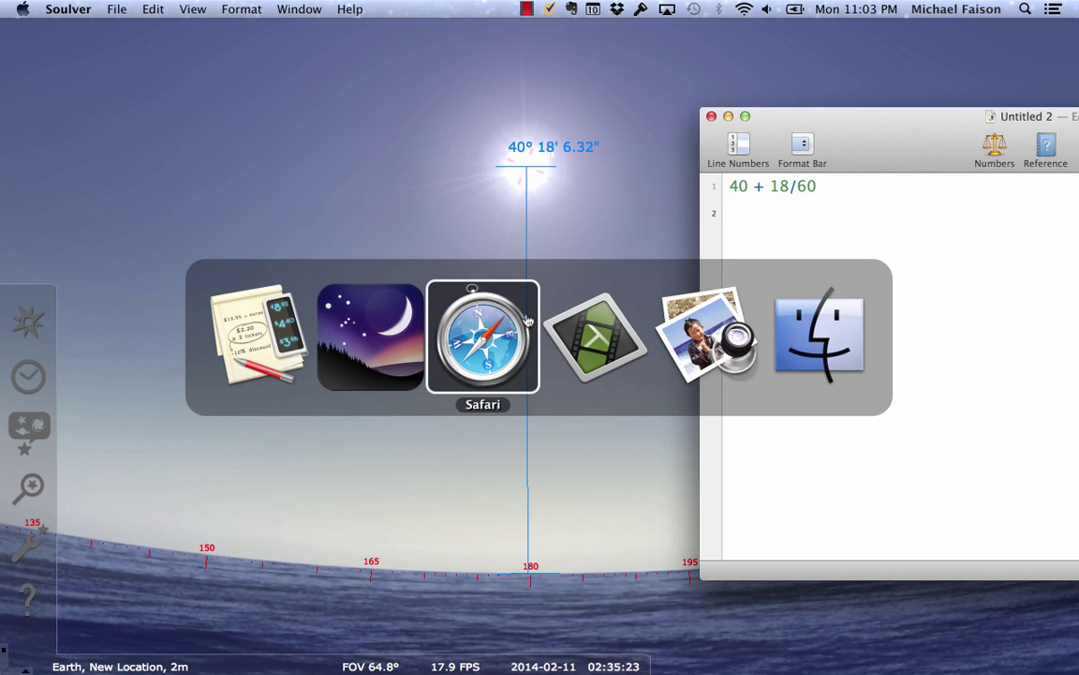
{"action": "left_click", "coordinate": [706, 335]}
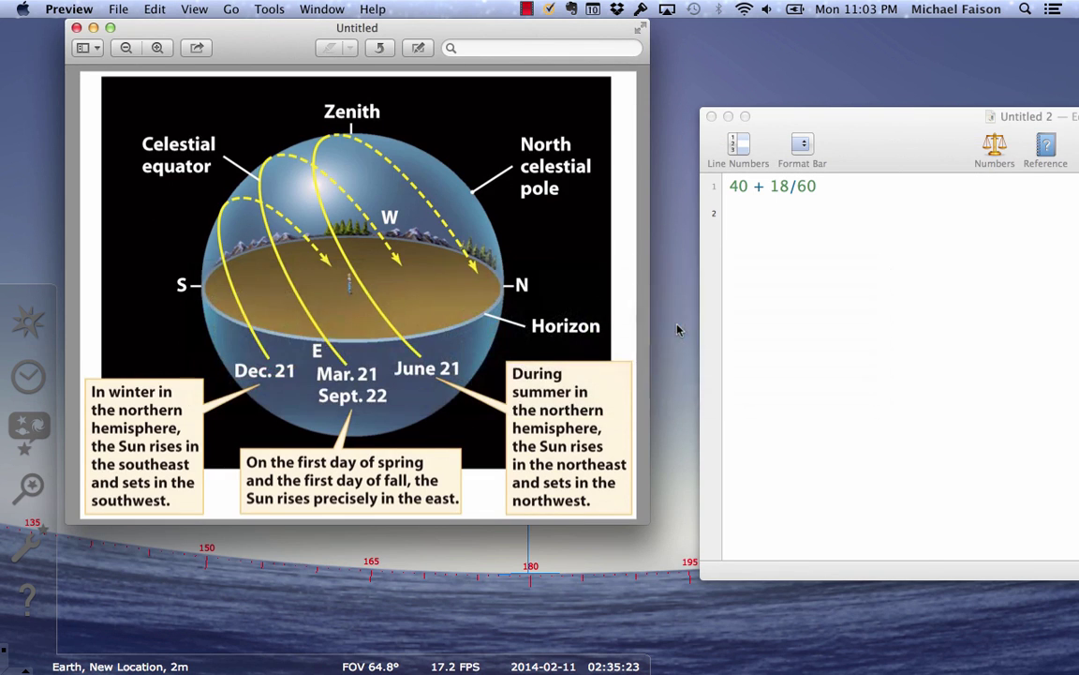
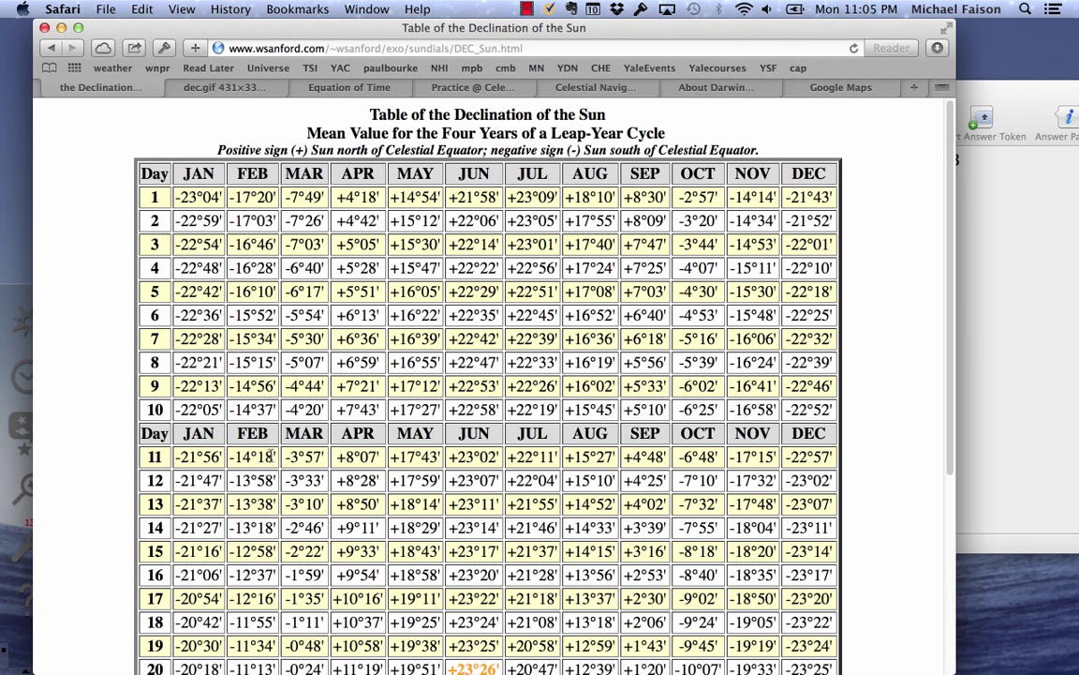
Switch to the Soulver calculation sheet that holds the altitude conversion
{"action": "left_click", "coordinate": [1007, 369]}
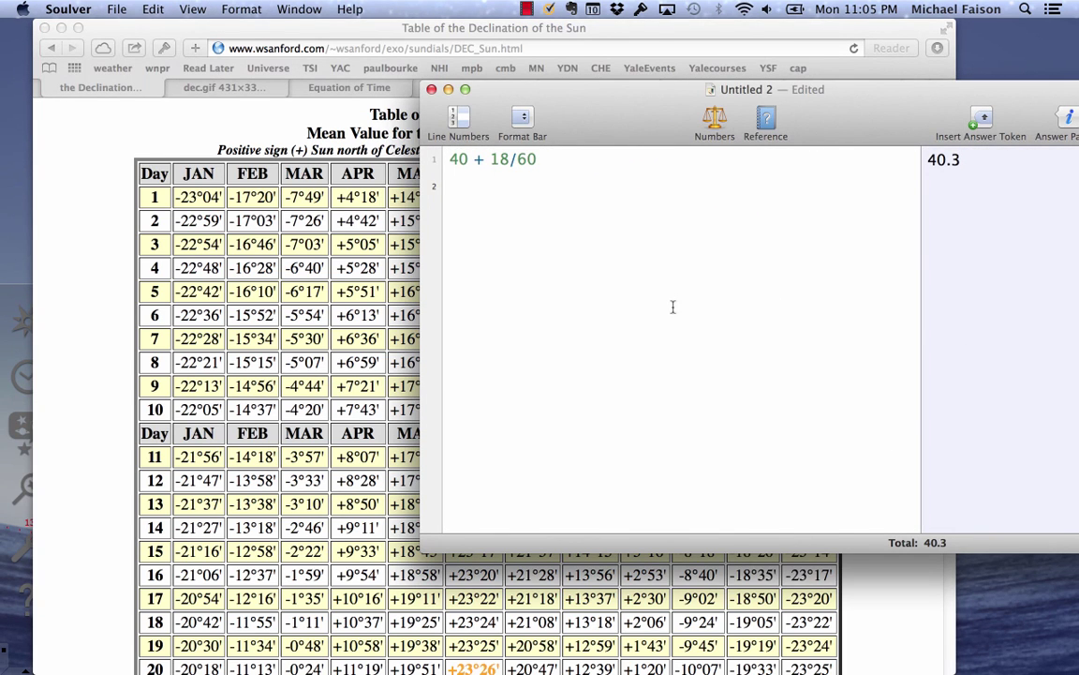
{"action": "type", "text": "- ("}
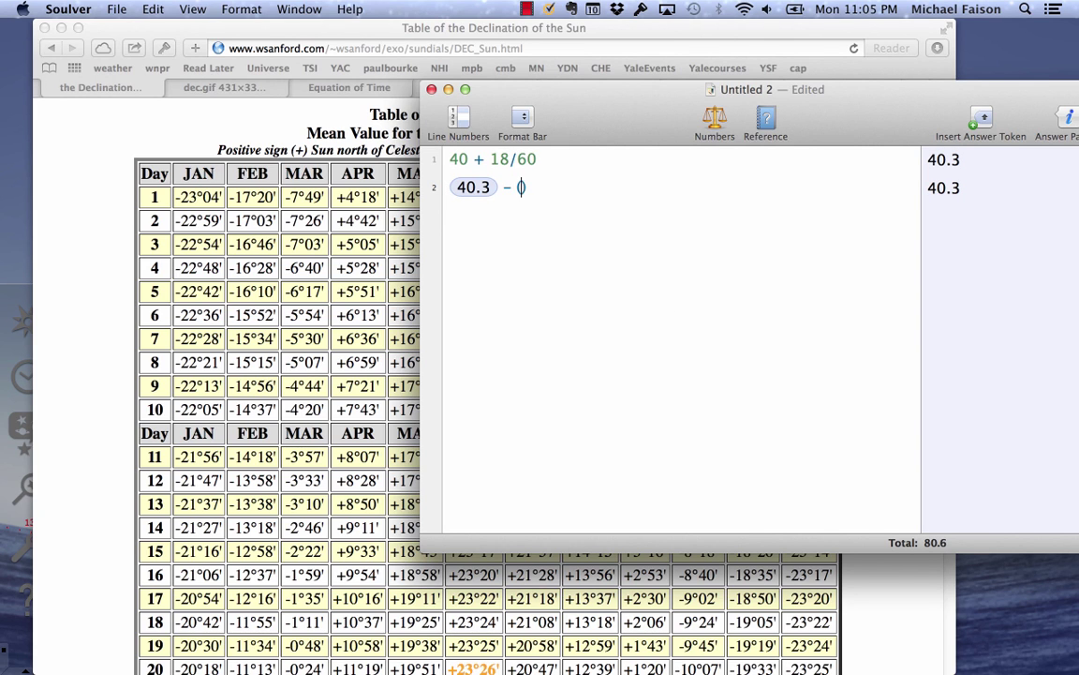
{"action": "key", "text": "BackSpace"}
{"action": "key", "text": "BackSpace"}
{"action": "key", "text": "BackSpace"}
{"action": "key", "text": "BackSpace"}
{"action": "key", "text": "BackSpace"}
Enter the Sun's declination for 11 February in decimal degrees as -(14 + 18/60) on the second line
{"action": "type", "text": "-"}
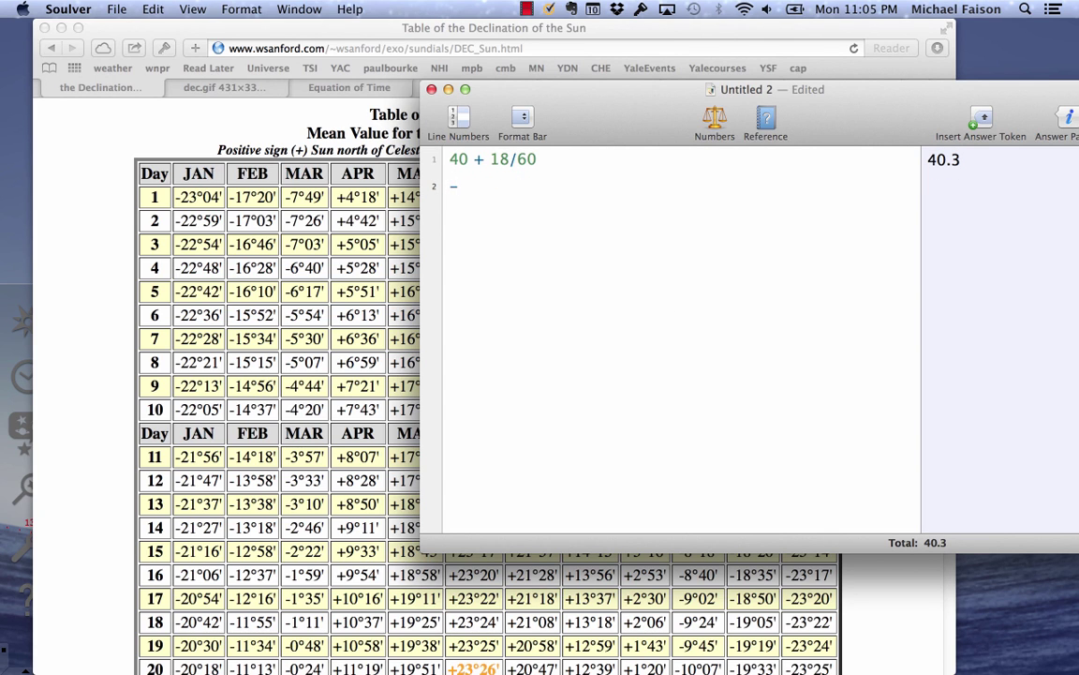
{"action": "type", "text": "(14 + 18"}
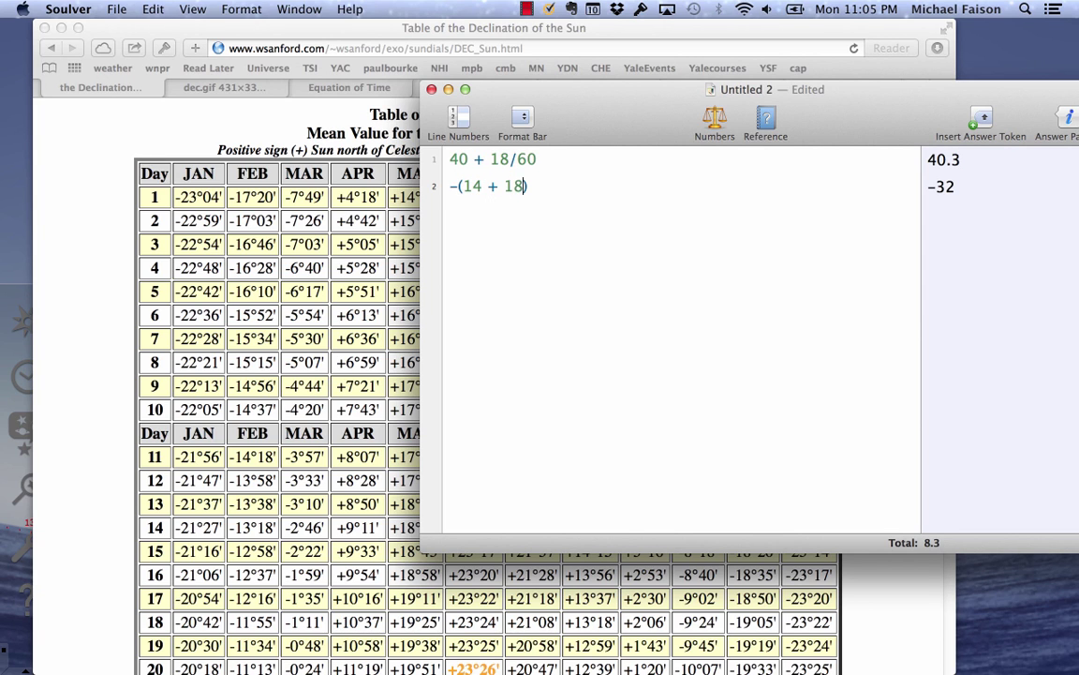
{"action": "type", "text": "/60"}
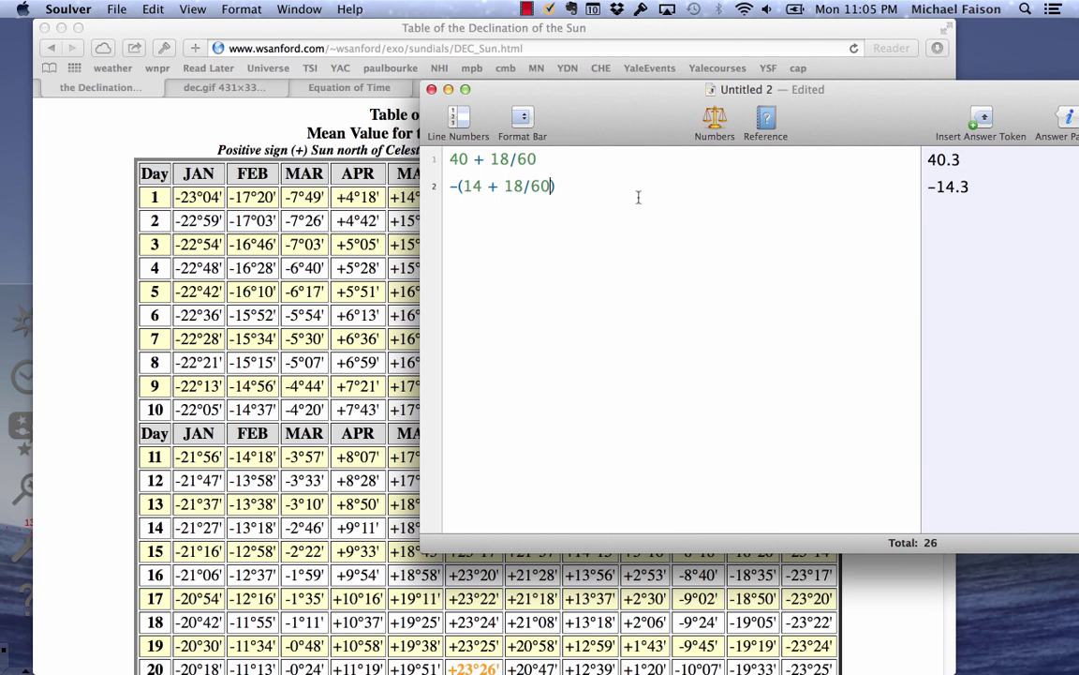
On a new line, subtract the declination answer from the altitude answer, inserting both as linked answers
{"action": "left_click", "coordinate": [574, 186]}
{"action": "key", "text": "Return"}
{"action": "key", "text": "super+Up"}
{"action": "type", "text": "-"}
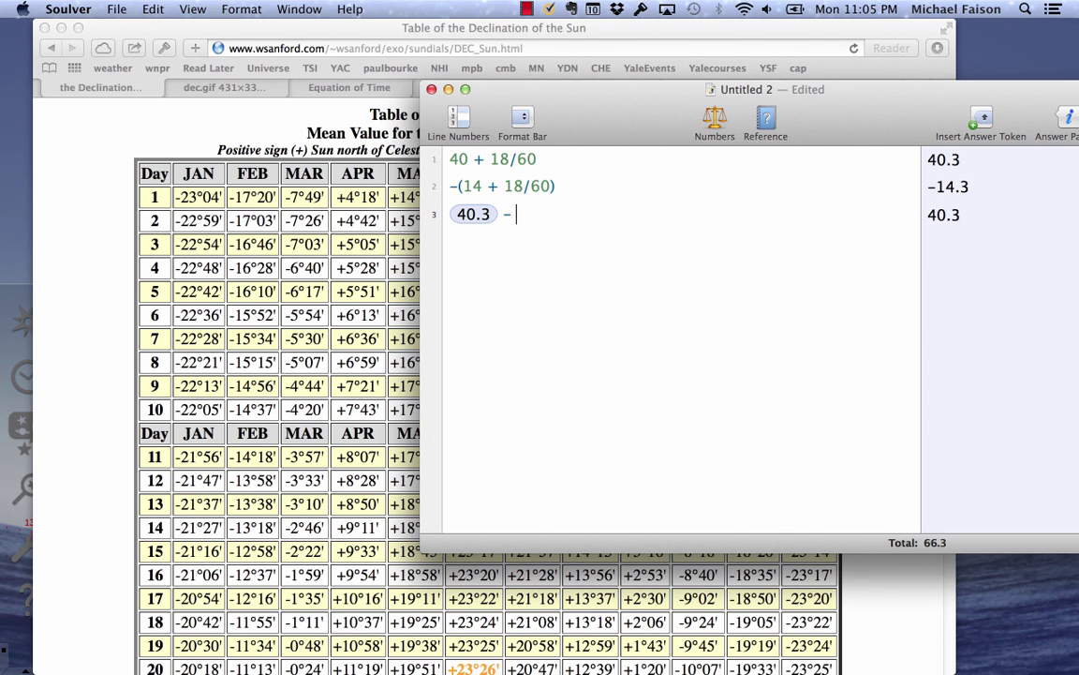
{"action": "key", "text": "super+Up"}
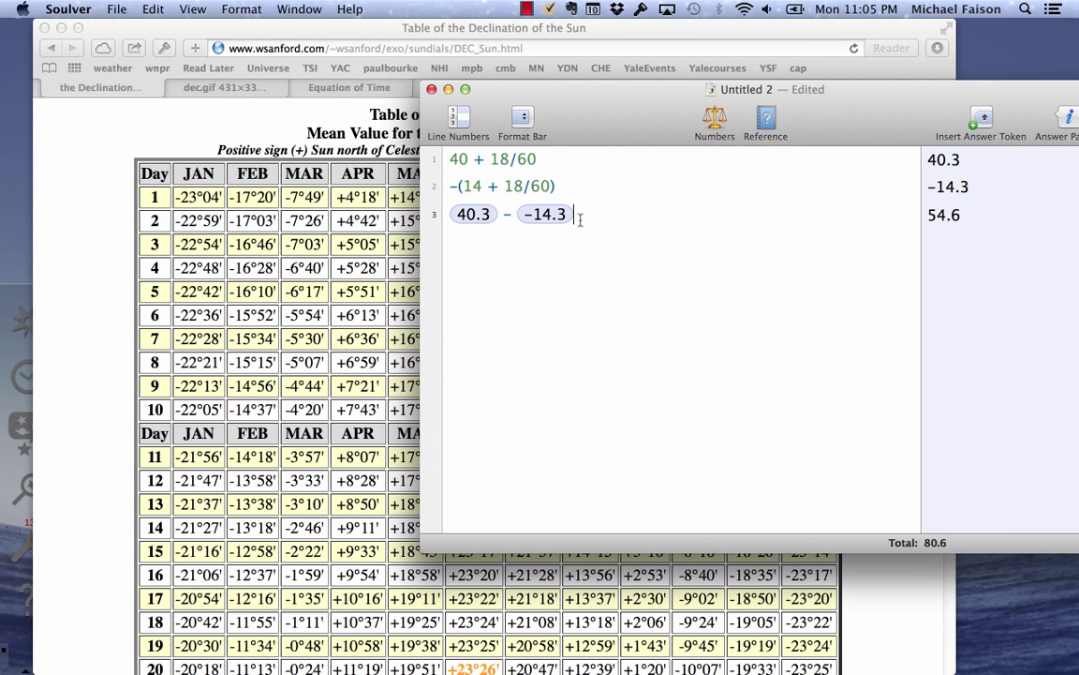
Subtract the previous line's answer from 90 and record the linked result on a new line as latitude 35.4° N
{"action": "key", "text": "Return"}
{"action": "type", "text": "90"}
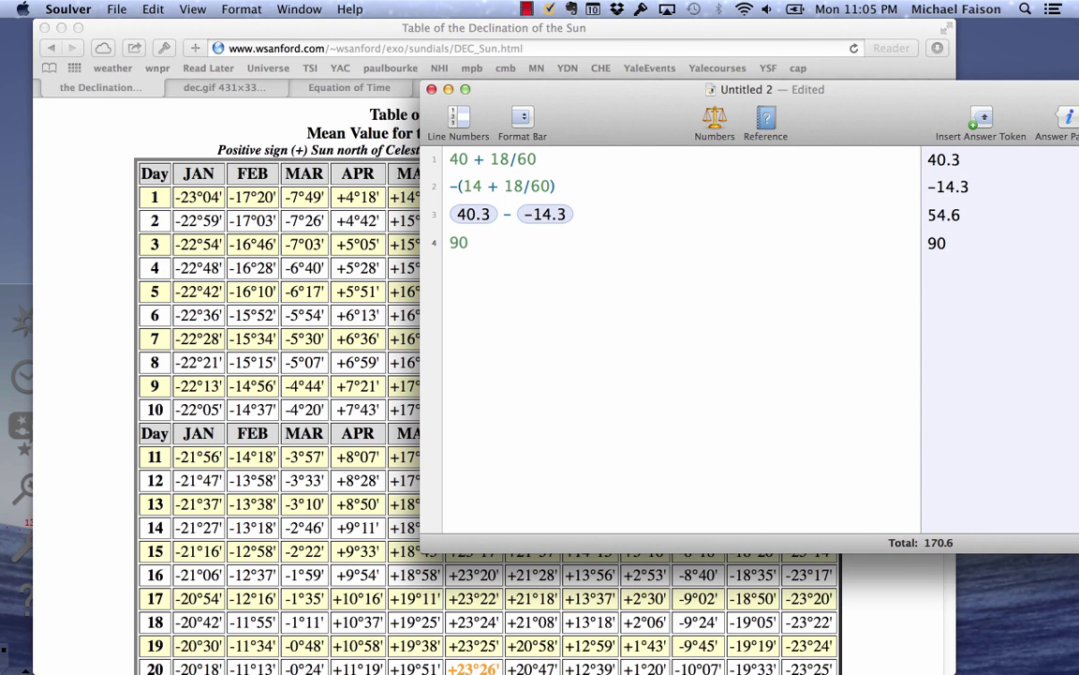
{"action": "type", "text": " -"}
{"action": "key", "text": "super+alt+Up"}
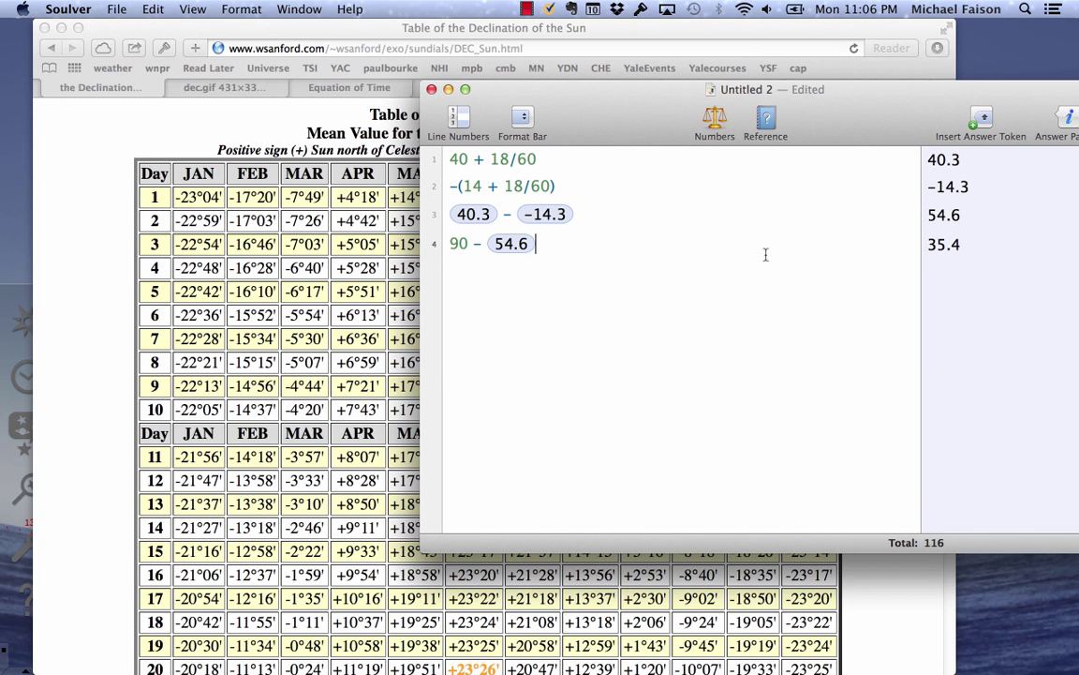
{"action": "key", "text": "Return"}
{"action": "key", "text": "super+alt+Up"}
{"action": "type", "text": "° N"}
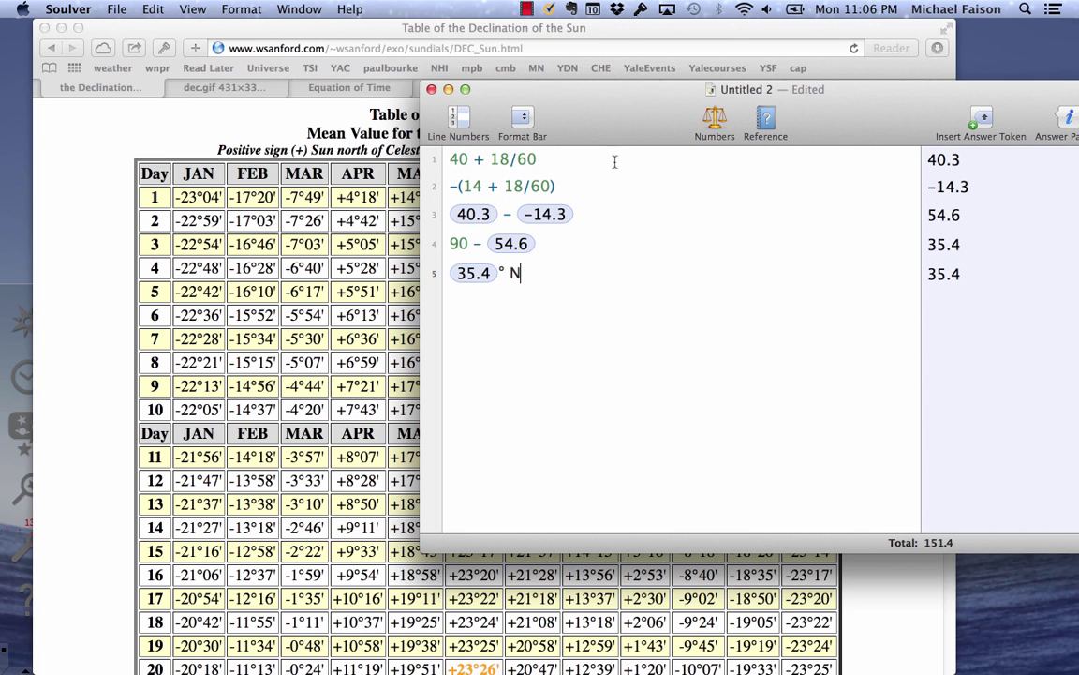
{"action": "key", "text": "Return"}
Check the date and time of the noon observation in Stellarium and open the Equation of Time table in Safari
{"action": "key", "text": "super+Tab"}
{"action": "key", "text": "super+Tab"}
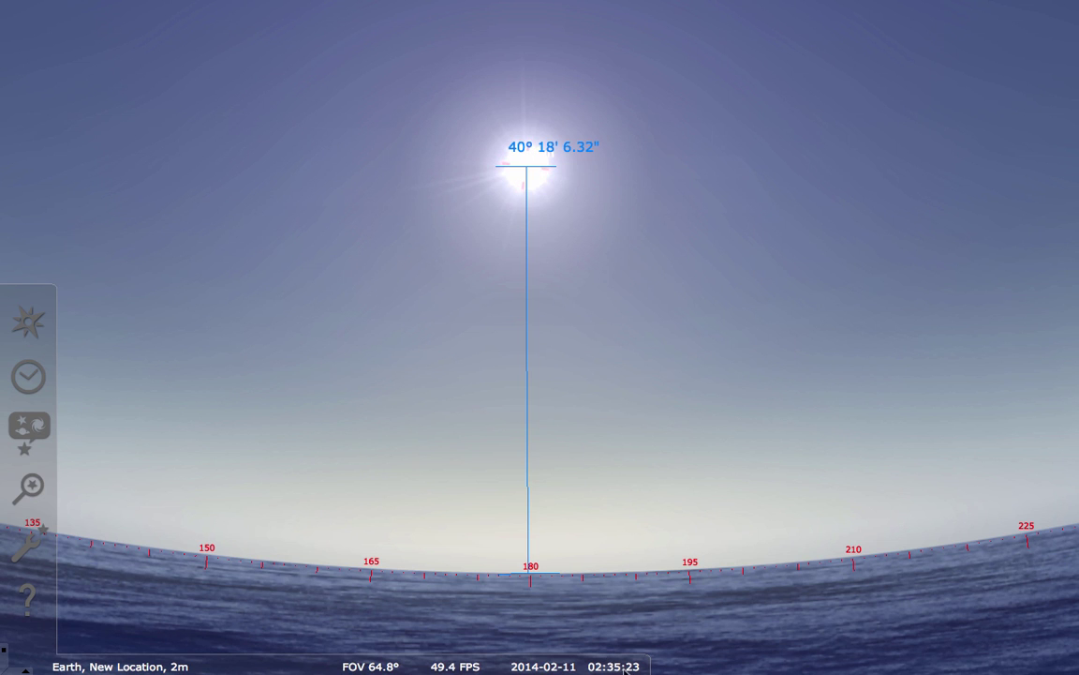
{"action": "mouse_move", "coordinate": [653, 662]}
{"action": "key", "text": "super+Tab"}
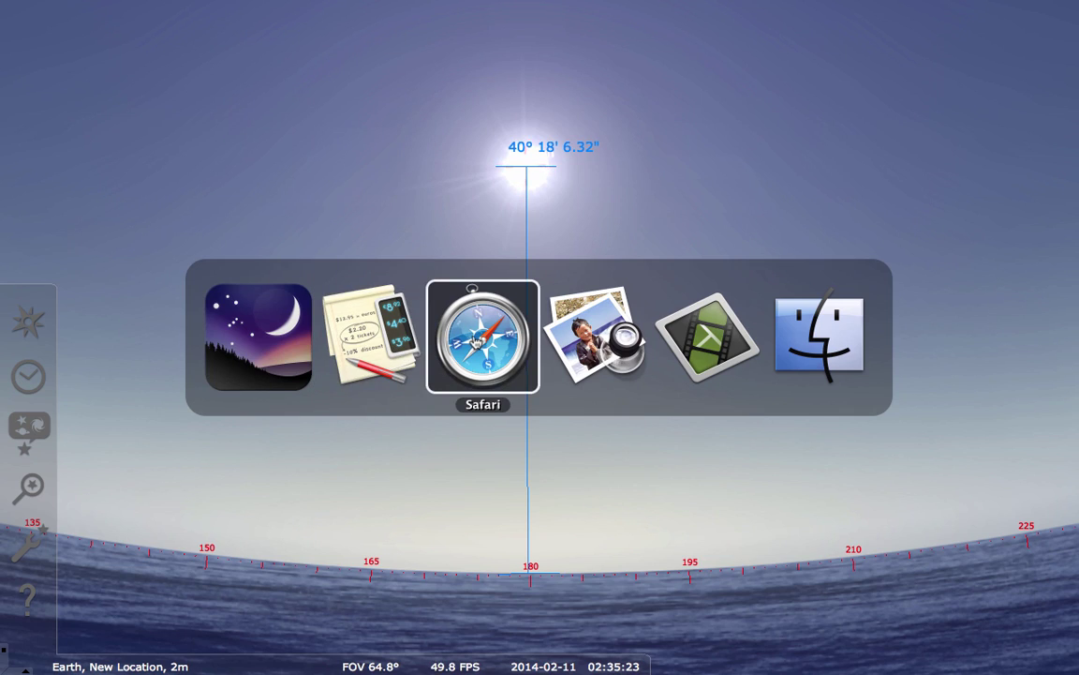
{"action": "left_click", "coordinate": [429, 309]}
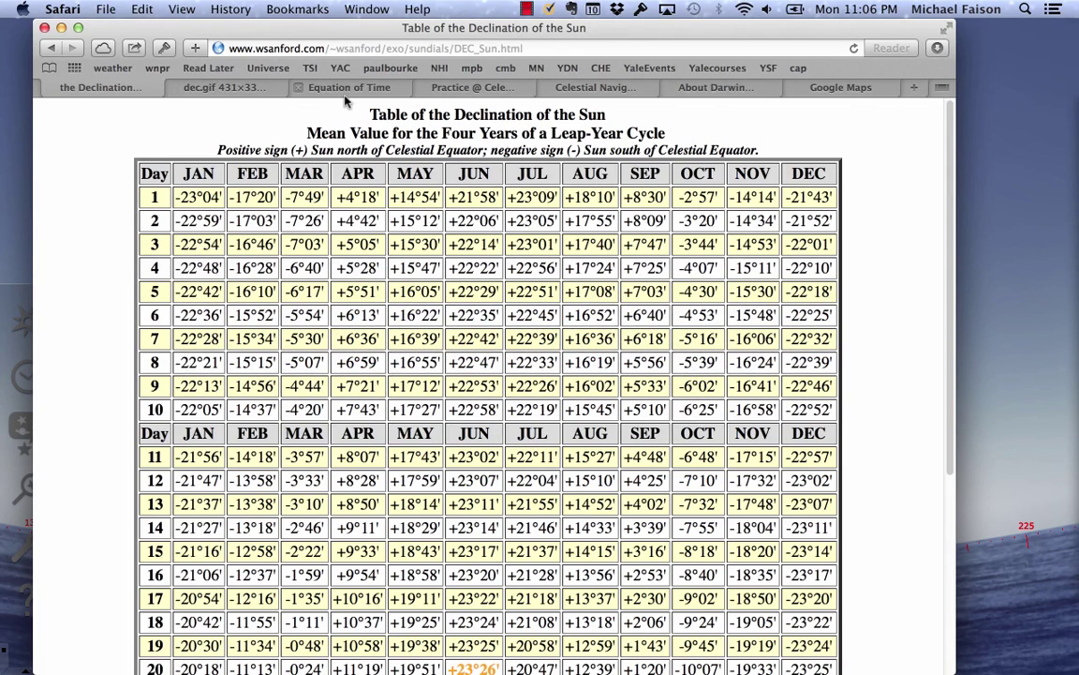
{"action": "left_click", "coordinate": [310, 87]}
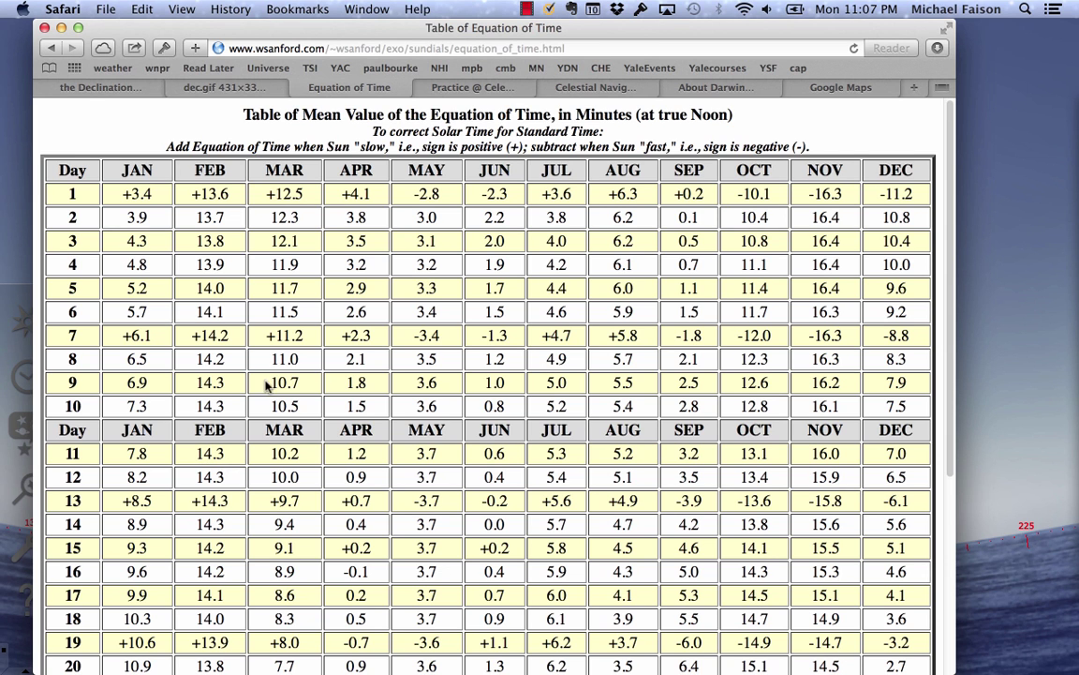
Switch to Soulver and compute the local mean time of true noon as 12.00 + (14.3/60)
{"action": "key", "text": "super+Tab"}
{"action": "left_click", "coordinate": [437, 323]}
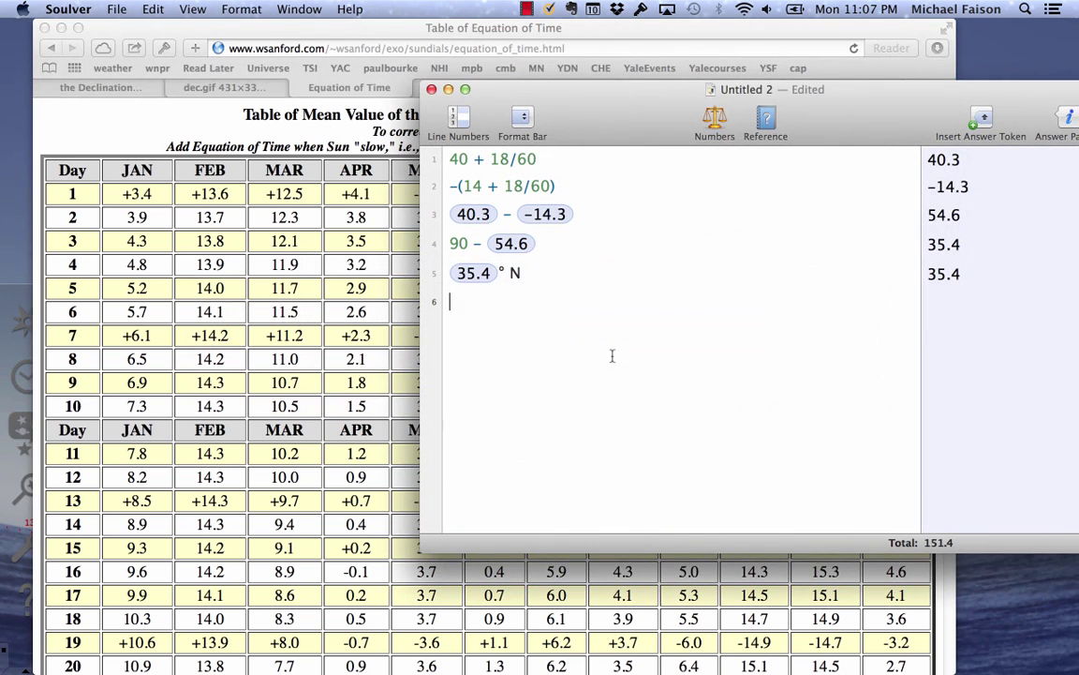
{"action": "type", "text": "12.00 + (14"}
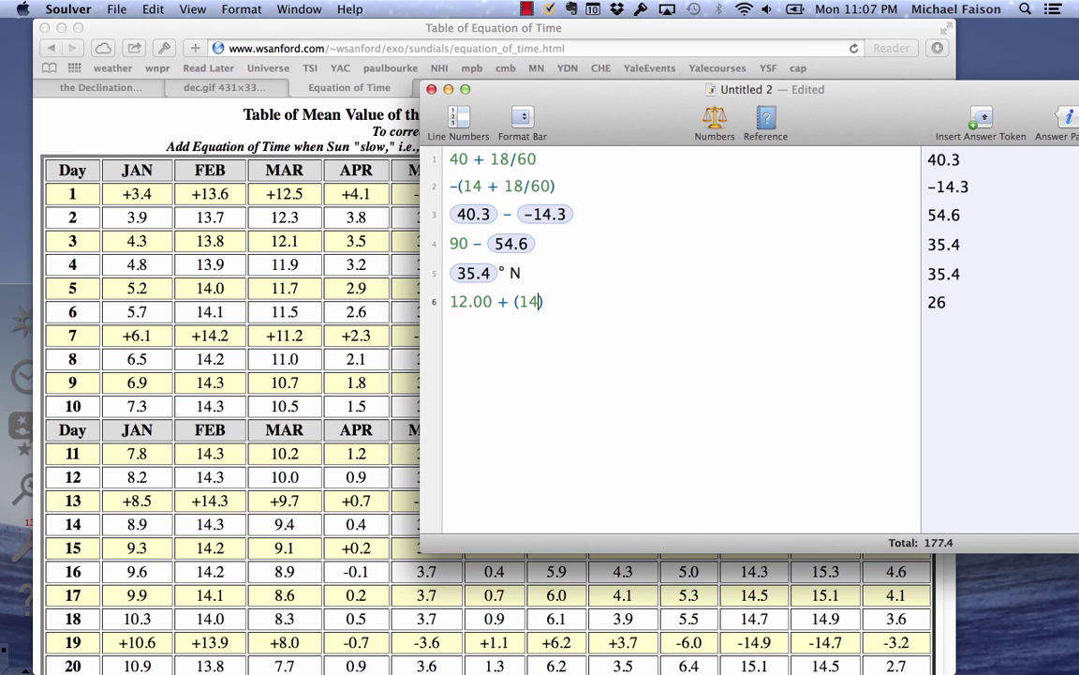
{"action": "type", "text": ".3)"}
{"action": "key", "text": "Left"}
{"action": "type", "text": "/60"}
{"action": "left_click", "coordinate": [596, 304]}
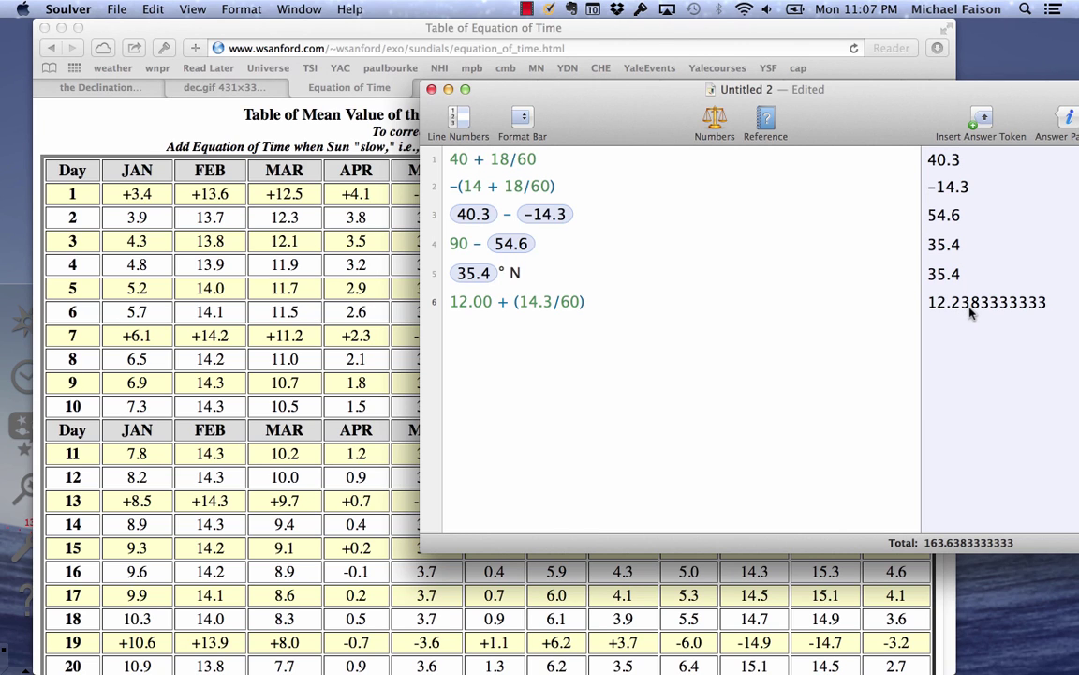
{"action": "key", "text": "super+Down"}
{"action": "key", "text": "Return"}
Convert the fractional hour to minutes with 0.238 × 60 as a check and clear the line
{"action": "type", "text": "0.238"}
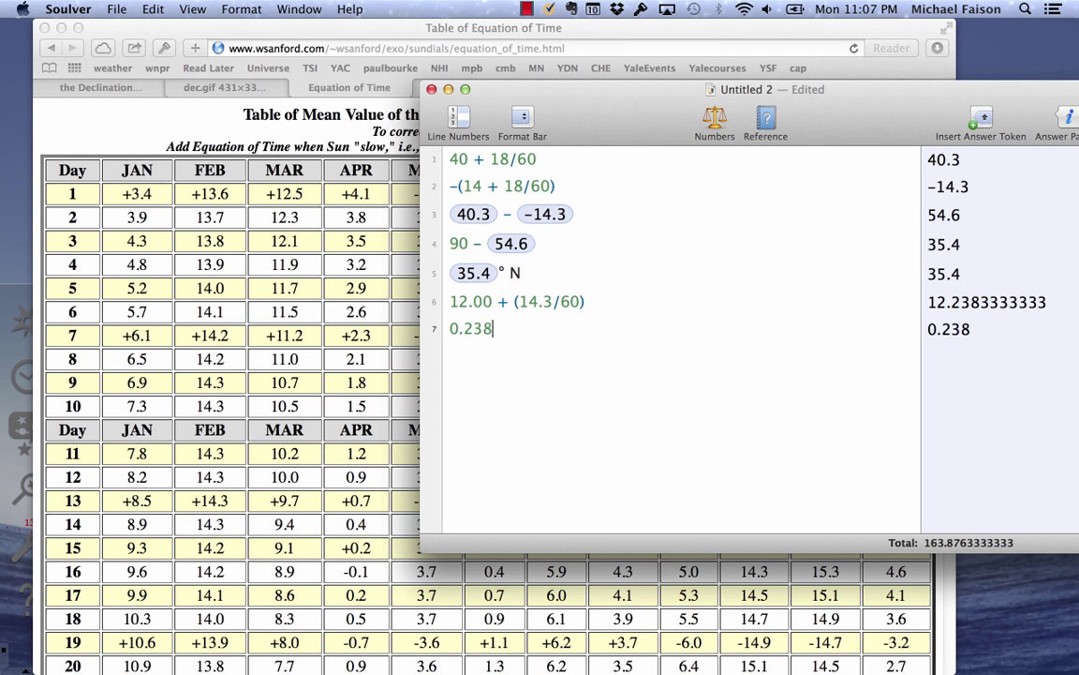
{"action": "type", "text": " * 60"}
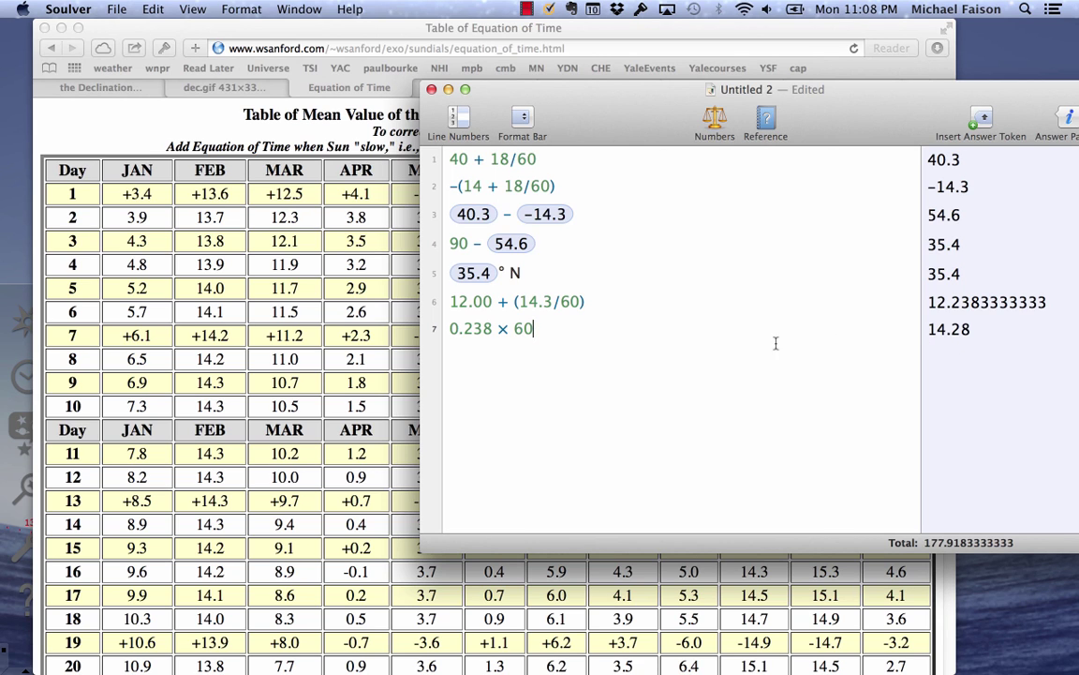
{"action": "left_click_drag", "start_coordinate": [596, 333], "coordinate": [446, 330]}
{"action": "key", "text": "BackSpace"}
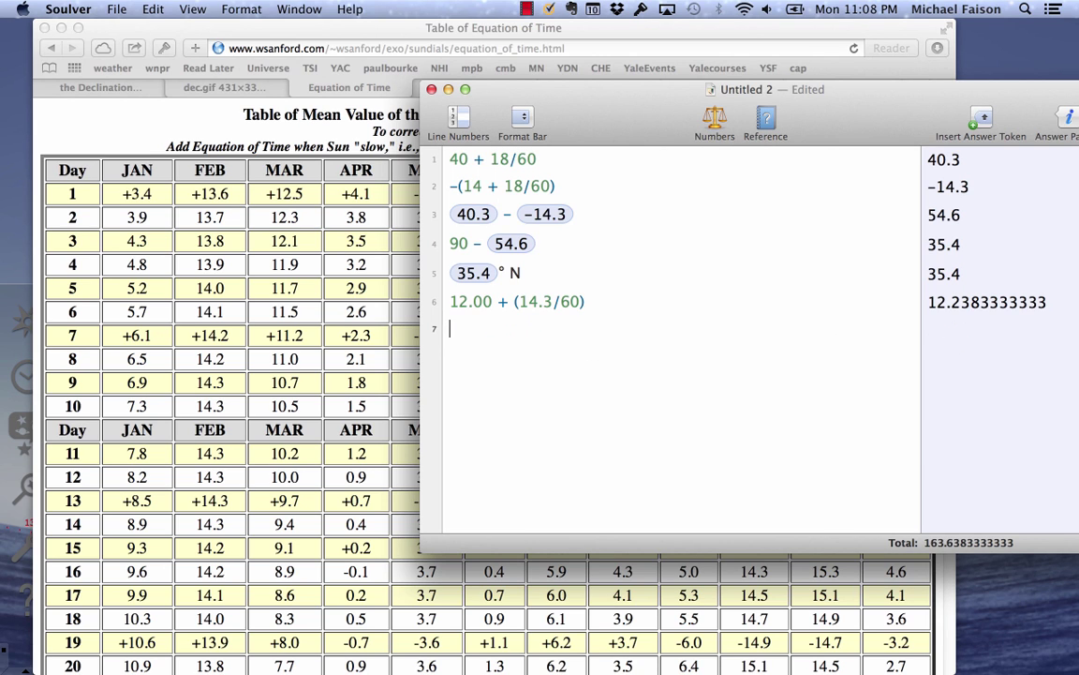
Read the observation time in Stellarium and convert it to decimal hours in Soulver as 02 + 35/60
{"action": "key", "text": "super+Tab"}
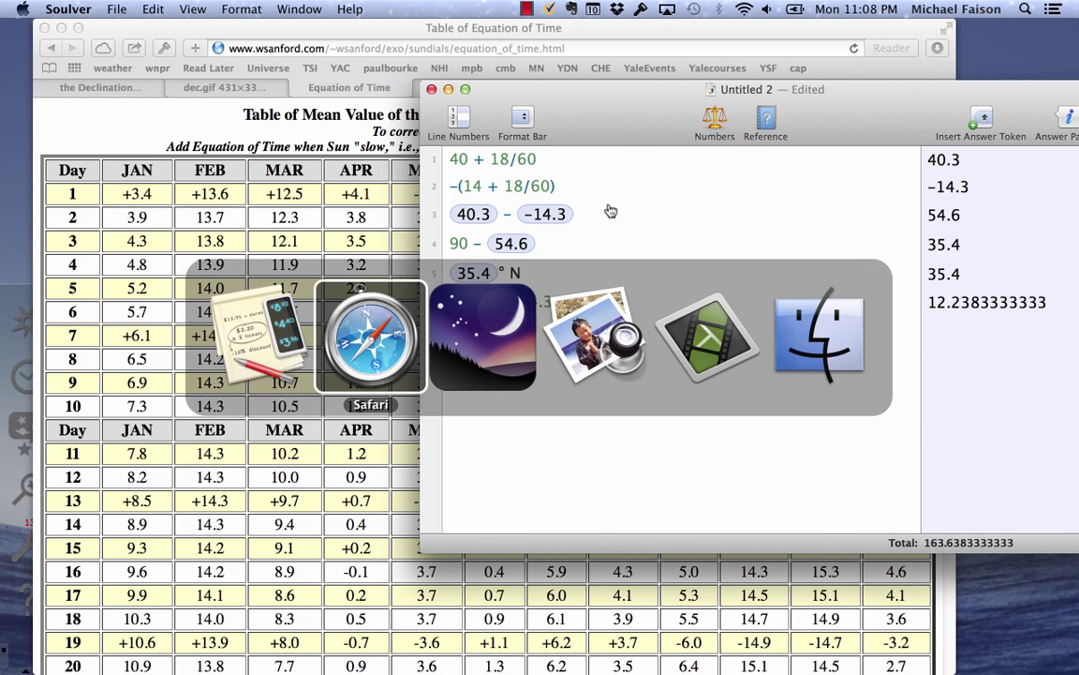
{"action": "key", "text": "super+Tab"}
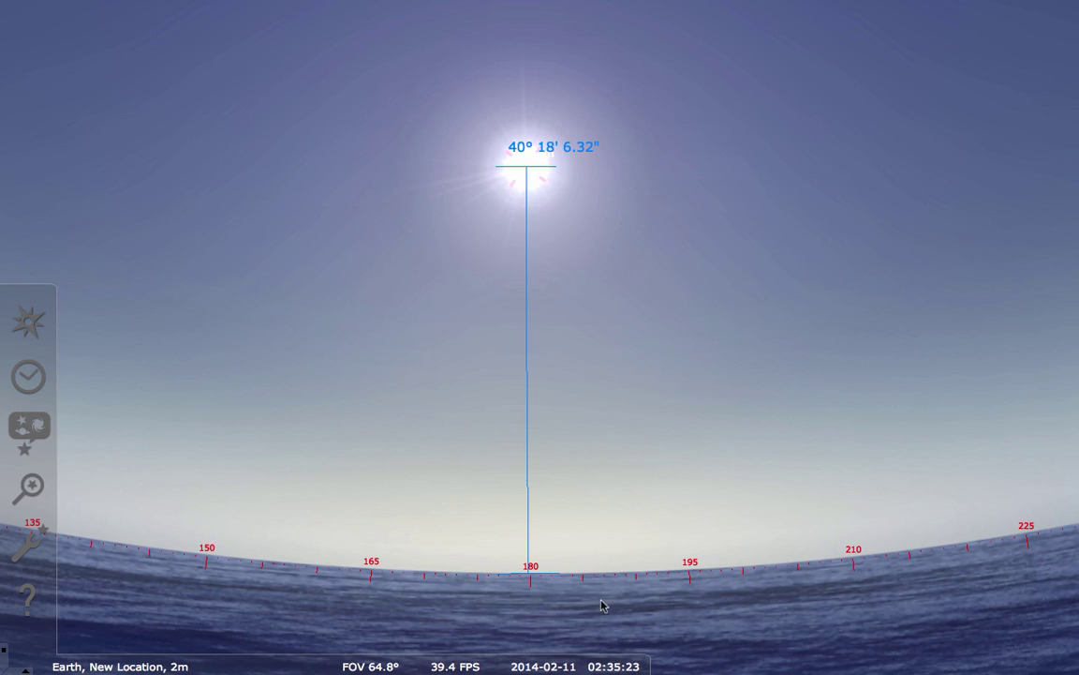
{"action": "mouse_move", "coordinate": [594, 653]}
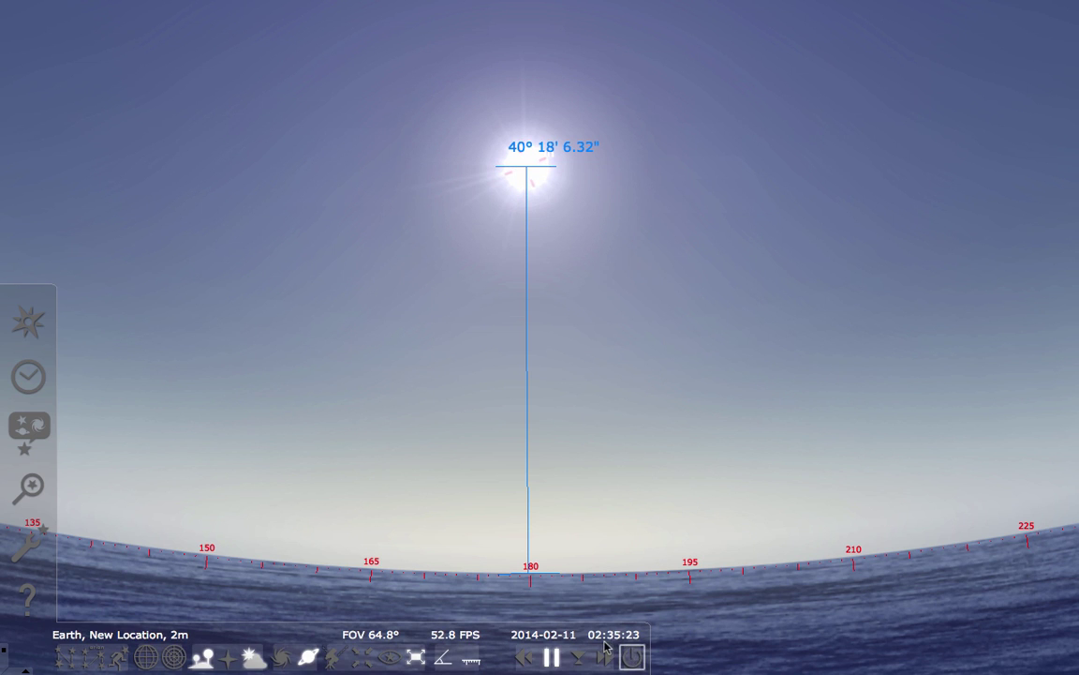
{"action": "key", "text": "super+Tab"}
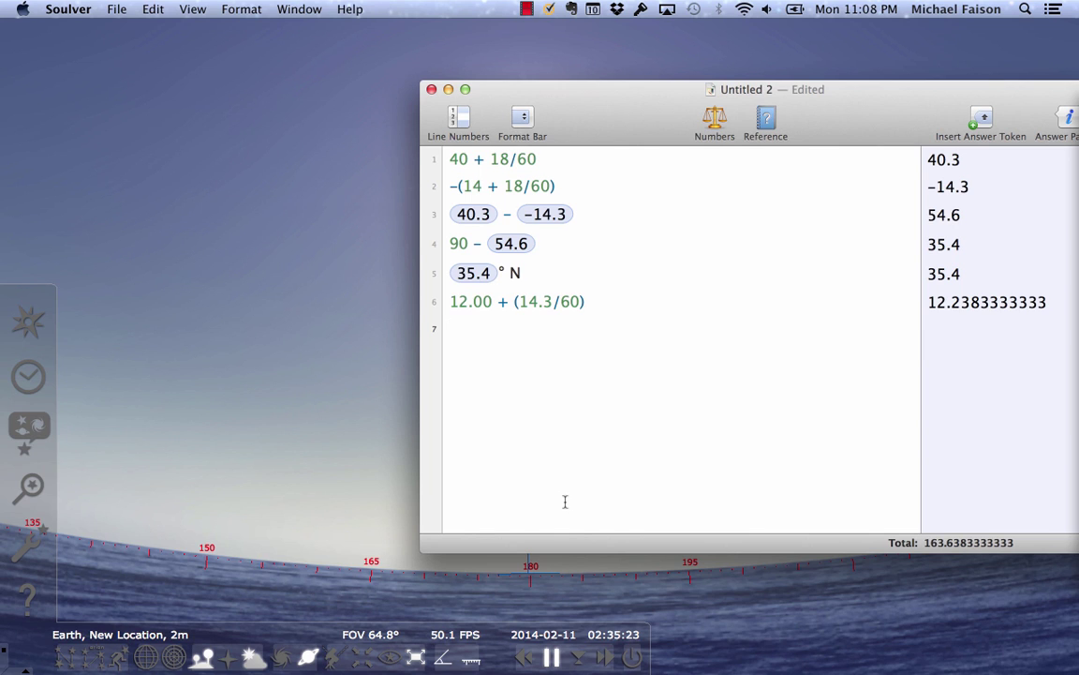
{"action": "type", "text": "02 + 35/"}
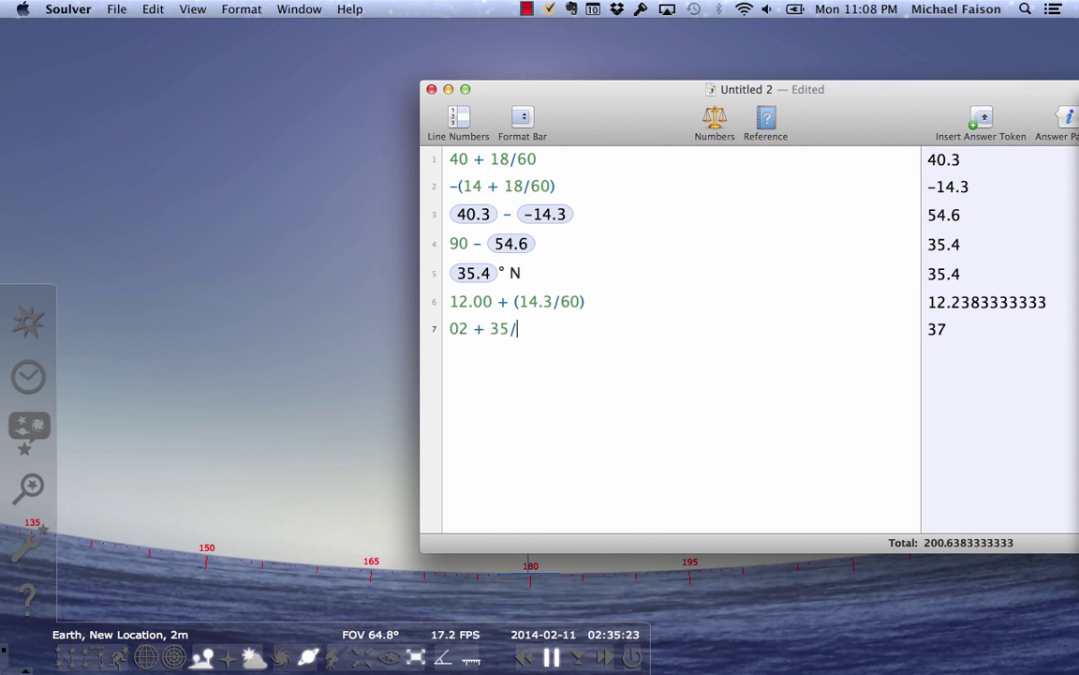
{"action": "type", "text": "60"}
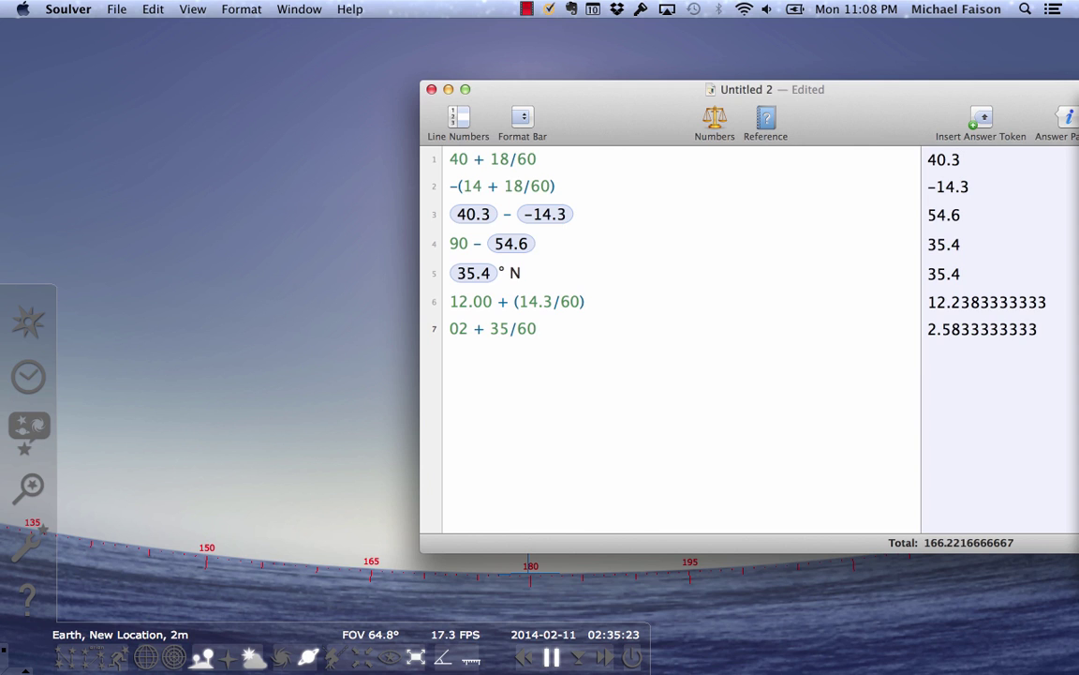
On a new line, subtract the decimal observation time from the local noon time using their linked answers
{"action": "key", "text": "Return"}
{"action": "key", "text": "super+Up"}
{"action": "key", "text": "super+Up"}
{"action": "type", "text": "-"}
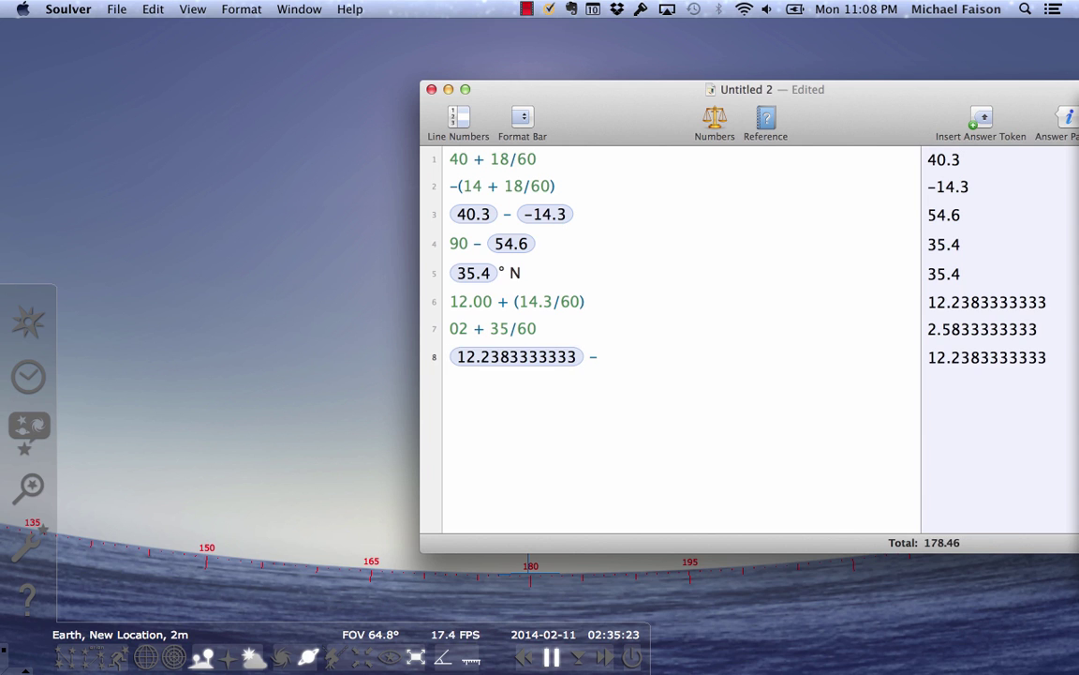
{"action": "key", "text": "super+Up"}
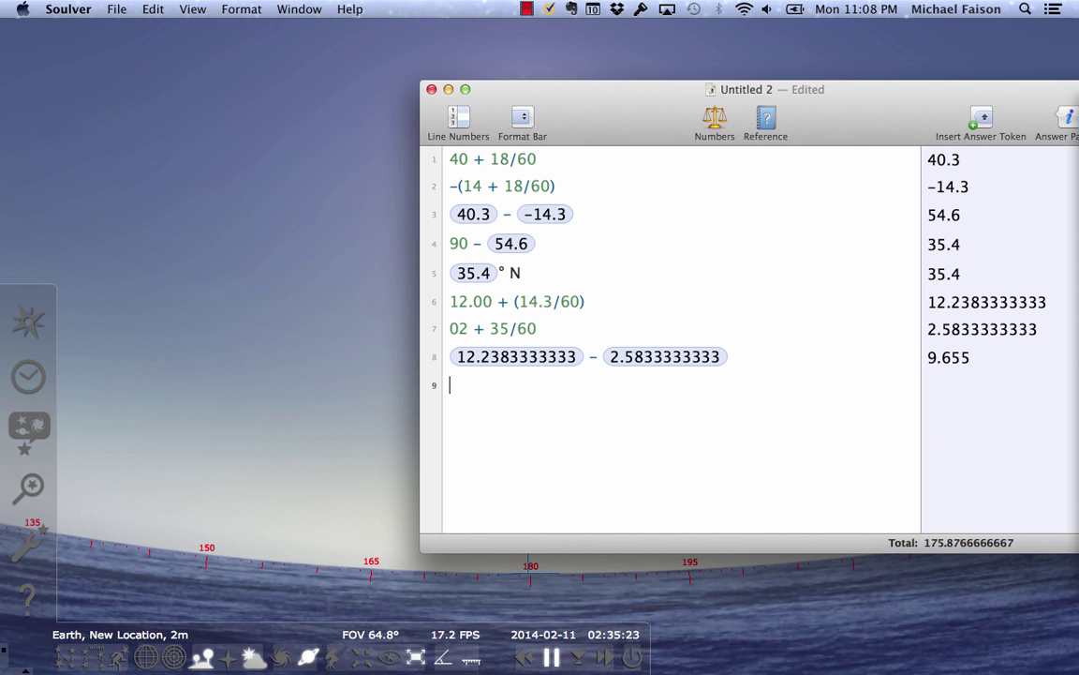
Multiply the linked time difference by 15 on a new line to convert the hours to degrees of longitude
{"action": "key", "text": "super+Return"}
{"action": "type", "text": "8"}
{"action": "key", "text": "BackSpace"}
{"action": "type", "text": "× 15"}
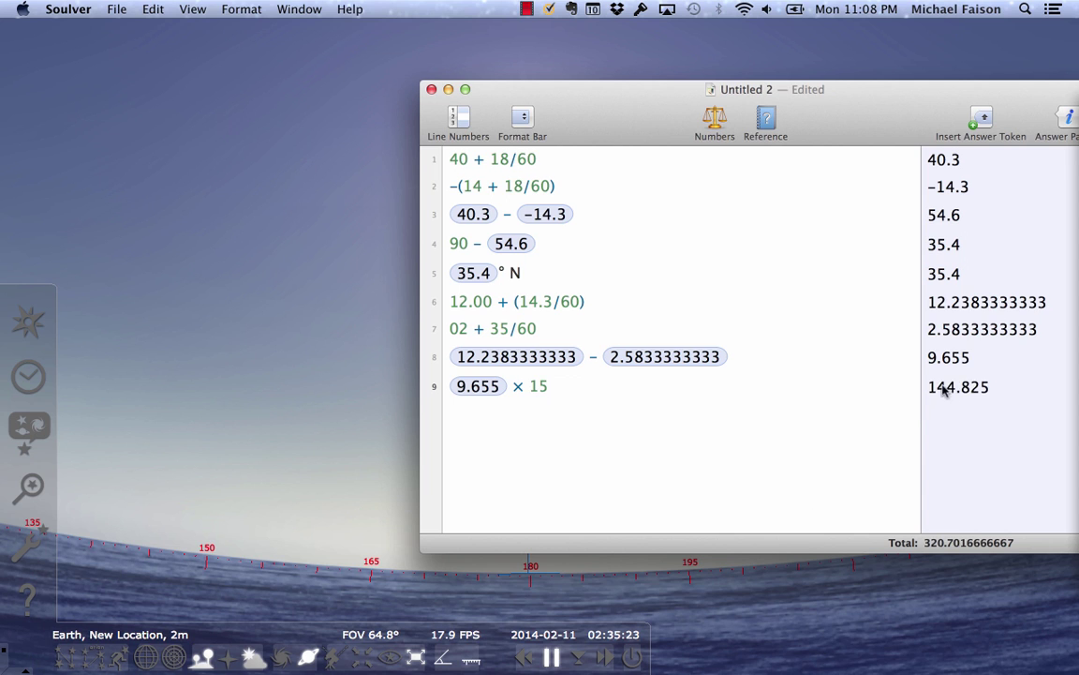
{"action": "mouse_move", "coordinate": [644, 357]}
{"action": "key", "text": "Return"}
{"action": "key", "text": "super+shift+a"}
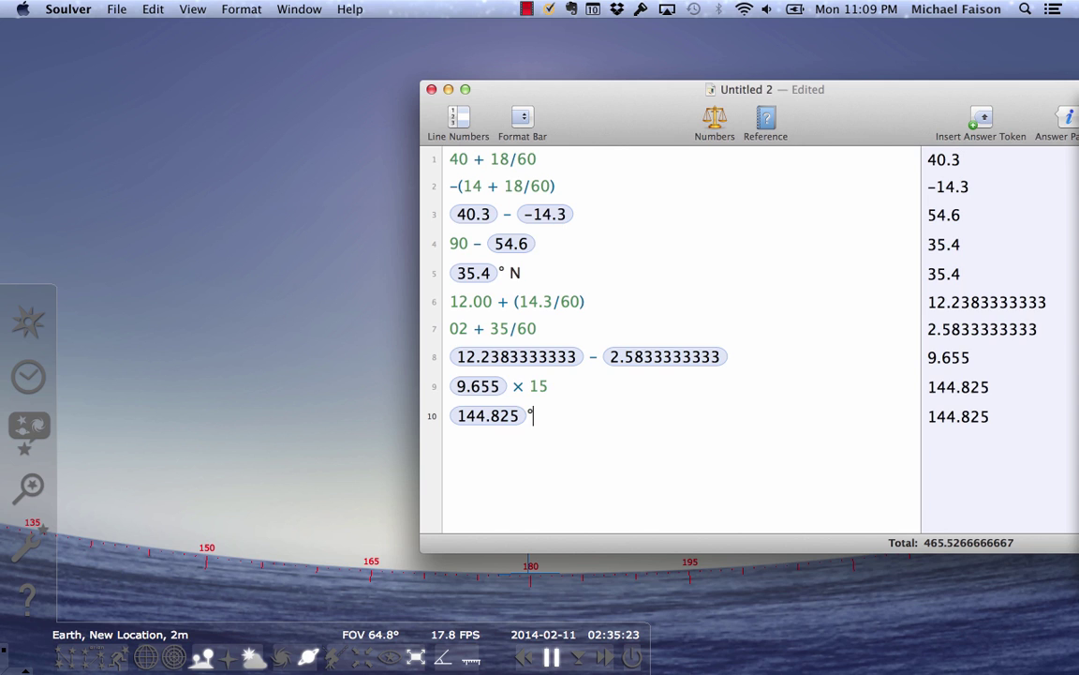
{"action": "type", "text": "°E"}
{"action": "key", "text": "BackSpace"}
{"action": "key", "text": "BackSpace"}
{"action": "key", "text": "BackSpace"}
Record the longitude as 144.8° E on the last line
{"action": "type", "text": "144.8° E"}
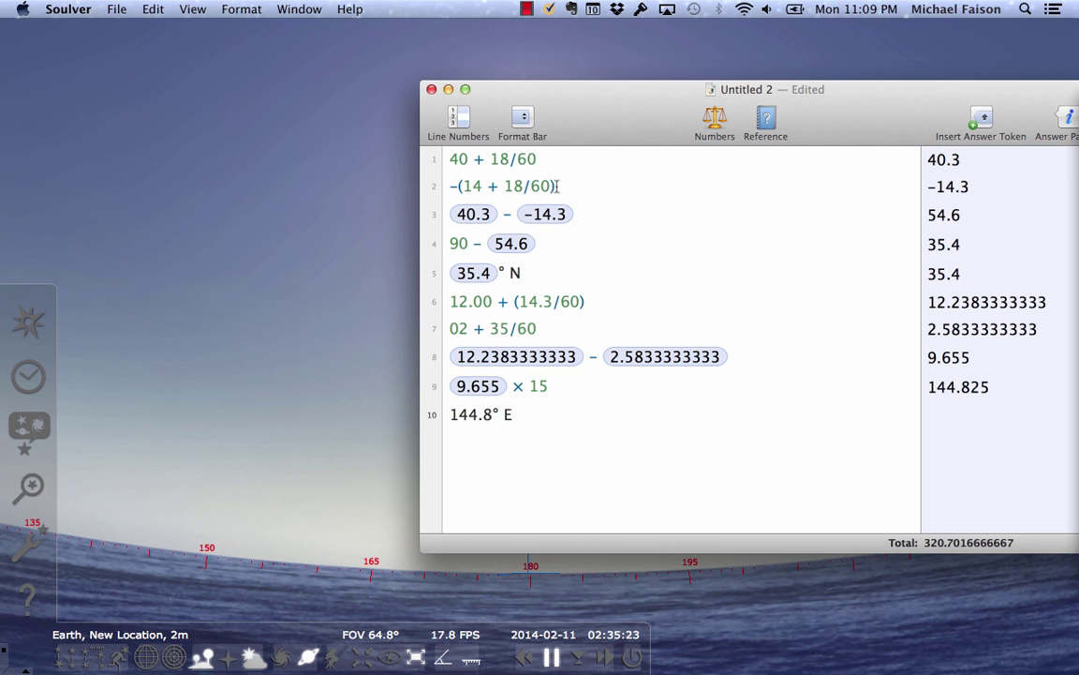
Switch to Google Maps in Safari and locate the position 35.4 N 144.8 E relative to the surrounding land
{"action": "key", "text": "super+Tab"}
{"action": "key", "text": "super+Tab"}
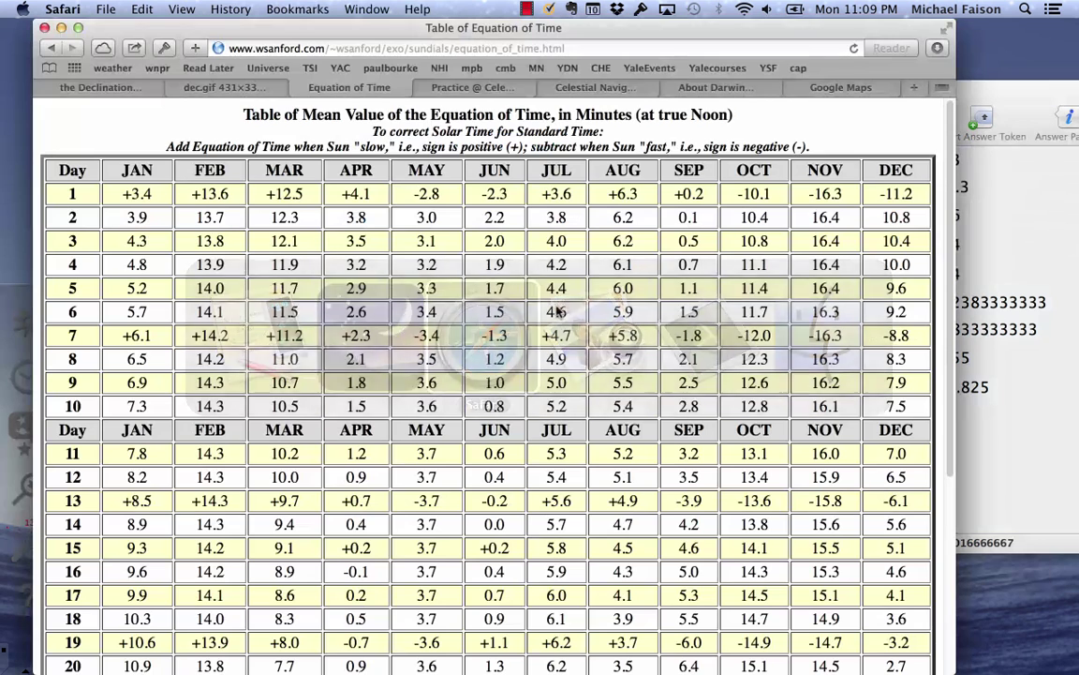
{"action": "left_click", "coordinate": [839, 87]}
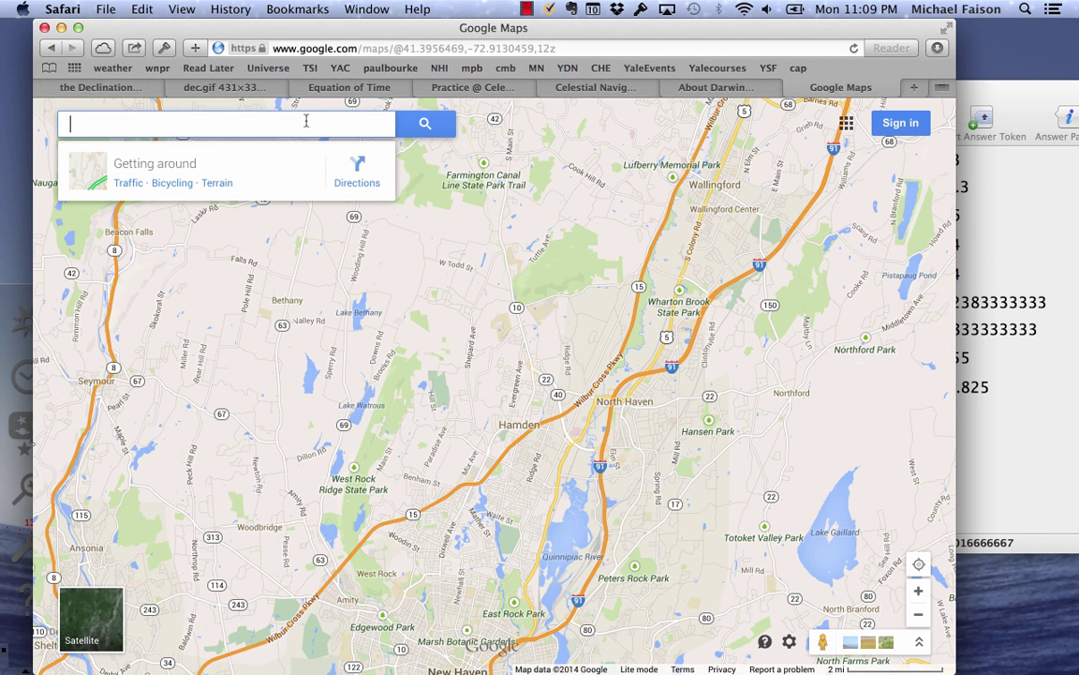
{"action": "type", "text": "35.4 "}
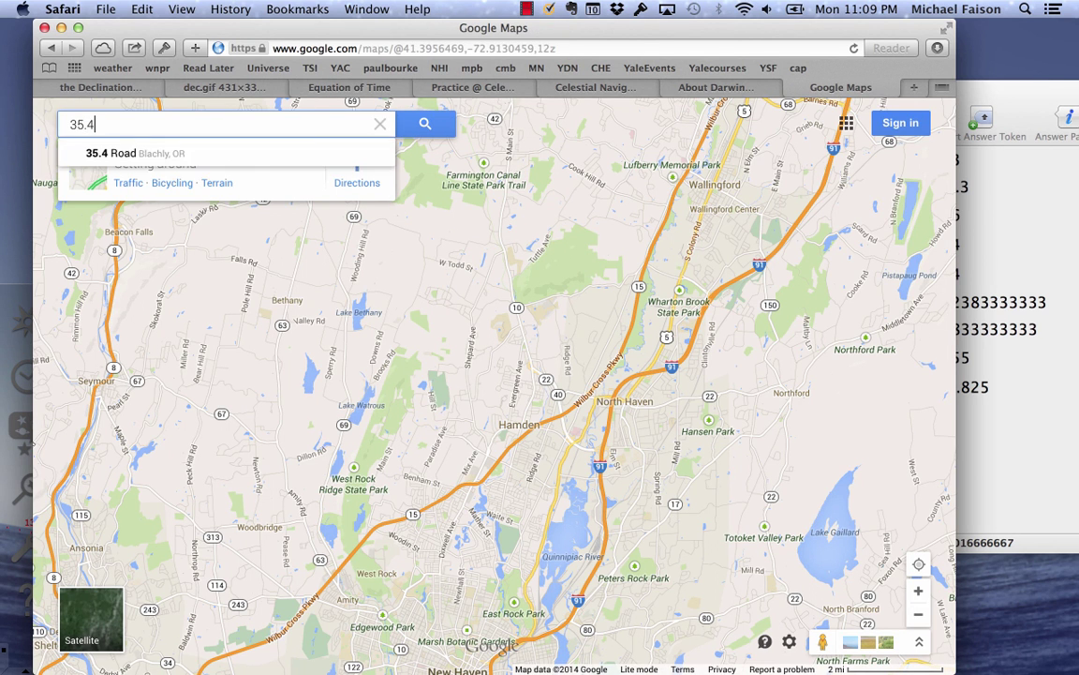
{"action": "type", "text": "N 144.8 E"}
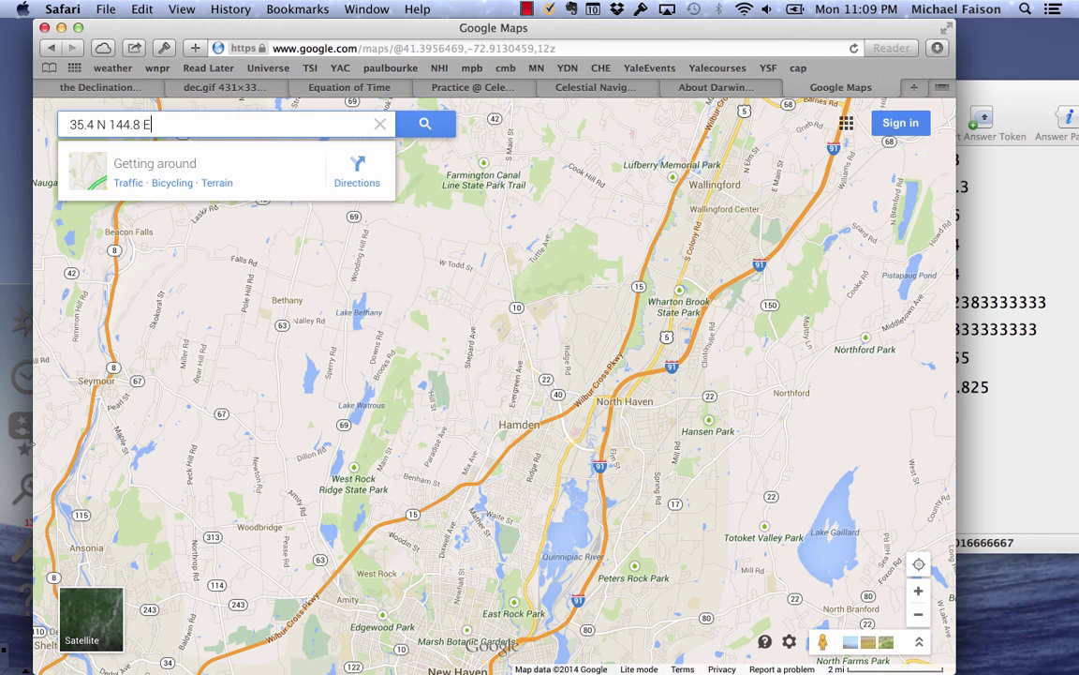
{"action": "key", "text": "Return"}
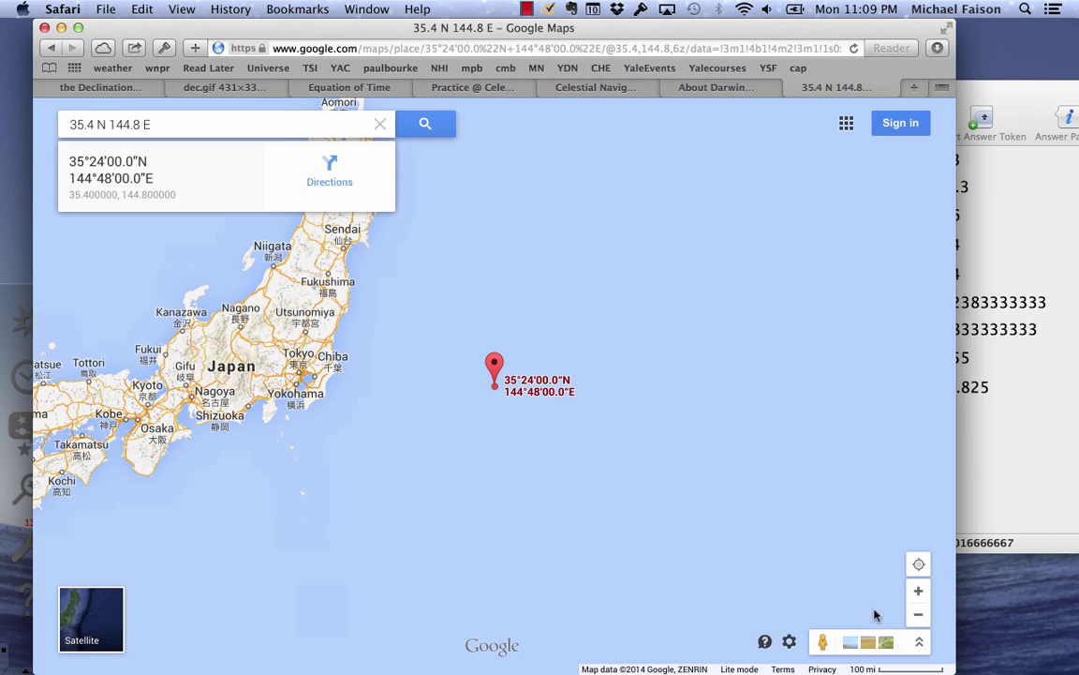
{"action": "left_click", "coordinate": [918, 614]}
{"action": "left_click", "coordinate": [918, 615]}
{"action": "left_click", "coordinate": [918, 615]}
{"action": "left_click", "coordinate": [918, 614]}
Open Stellarium's Location settings and compare the simulated latitude and longitude with the results in Soulver
{"action": "key", "text": "super+Tab"}
{"action": "key", "text": "super+Tab"}
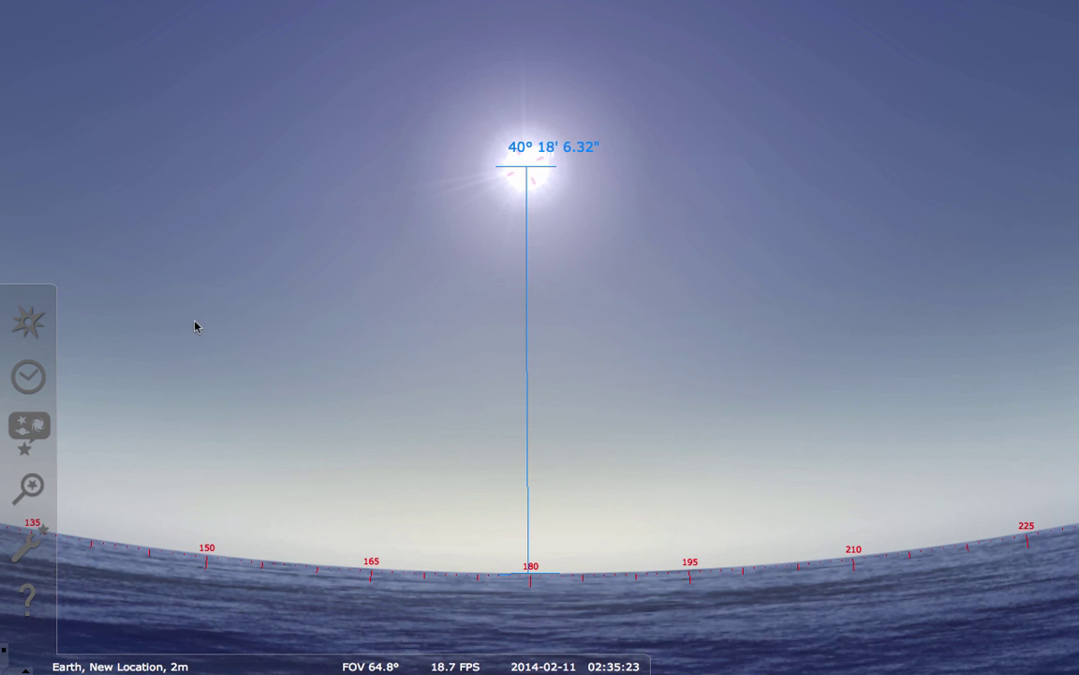
{"action": "left_click", "coordinate": [28, 321]}
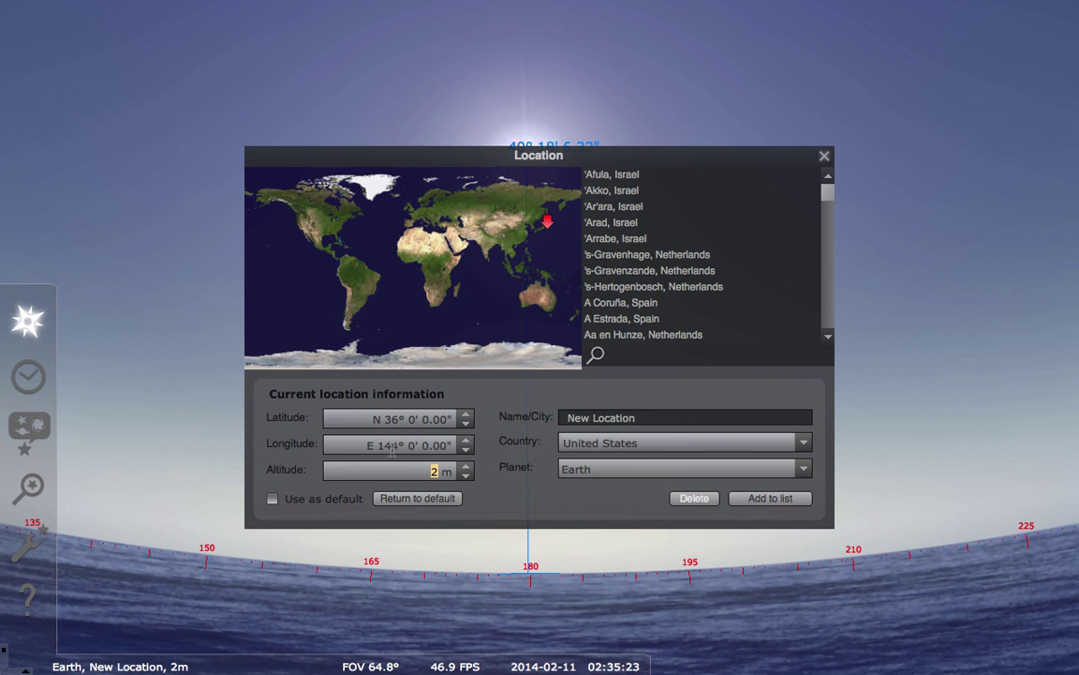
{"action": "key", "text": "super+Tab"}
{"action": "key", "text": "super+Tab"}
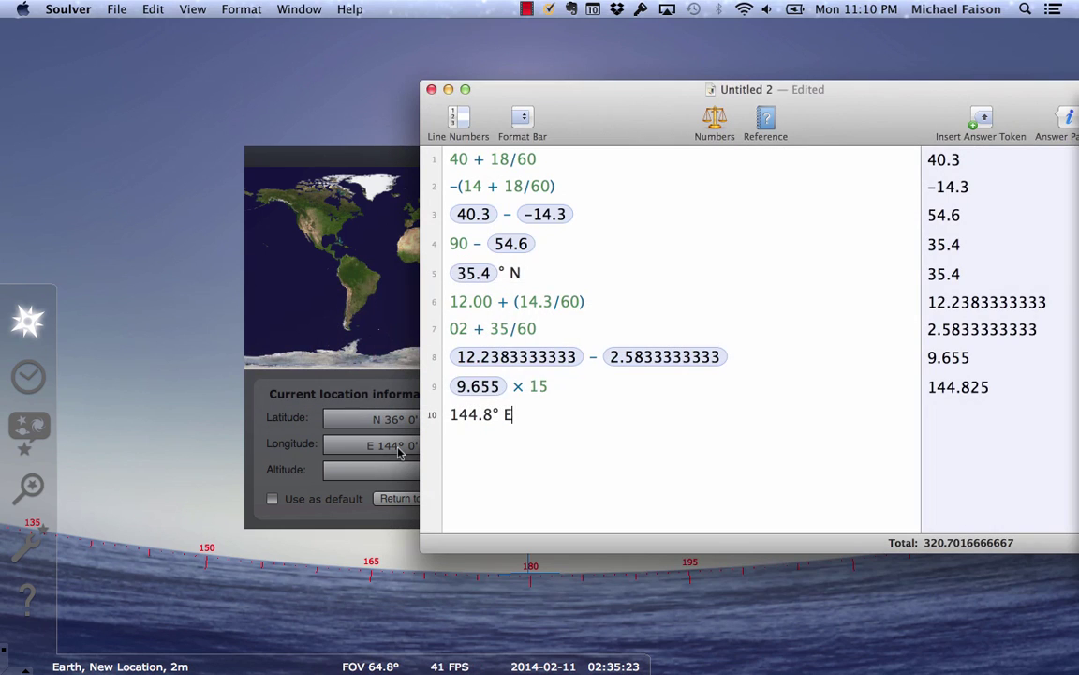
{"action": "mouse_move", "coordinate": [489, 284]}
{"action": "mouse_move", "coordinate": [555, 367]}
{"action": "type", "text": "€"}
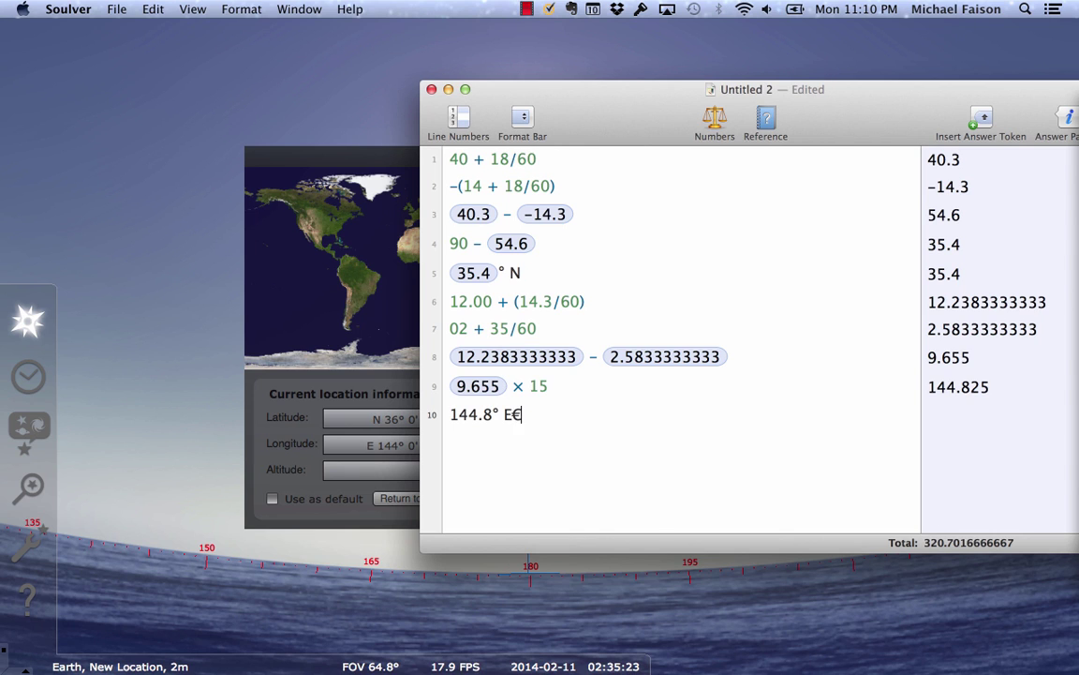